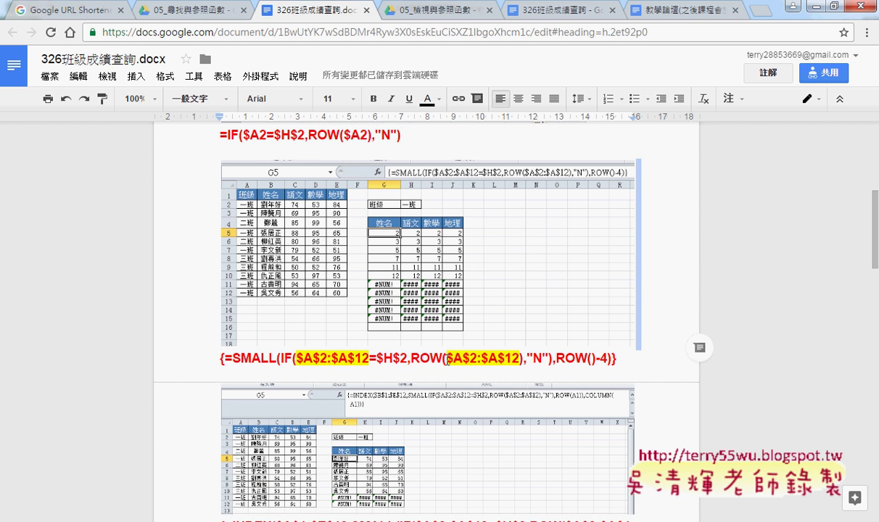
Select the second $A$2:$A$12 reference in the formula notes, then go back to the Excel workbook.
left_click_drag(445, 359, 518, 362)
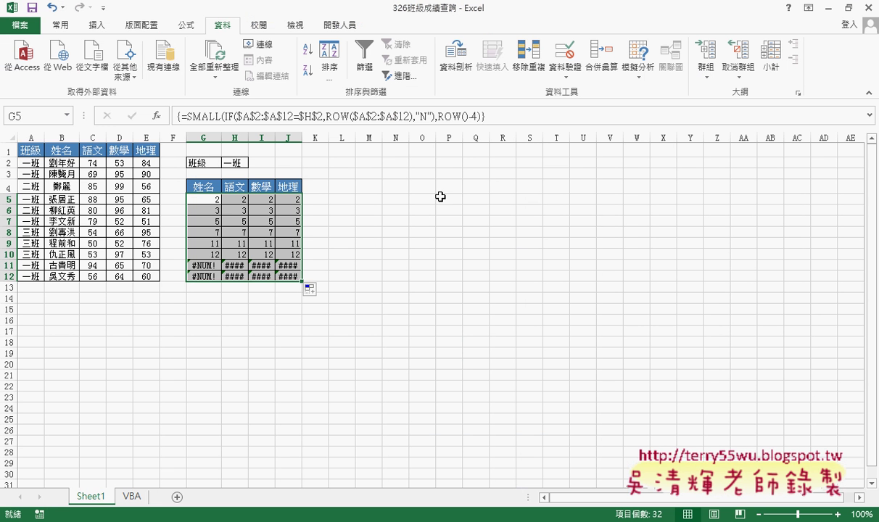
left_click(791, 6)
Undo G5 back to {=IF($A2:$A12=$H$2,ROW()-4,"N")} and select its IF expression.
key("ctrl+z")
left_click(199, 200)
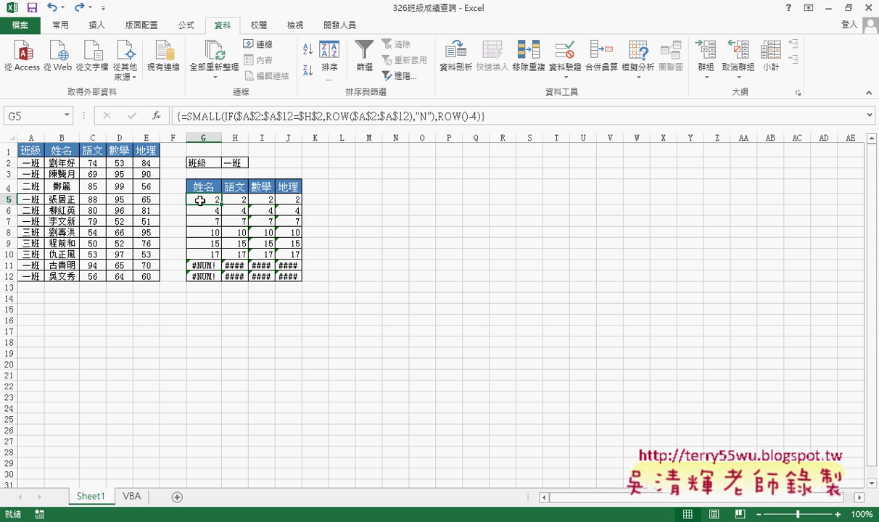
key("ctrl+y")
key("ctrl+y")
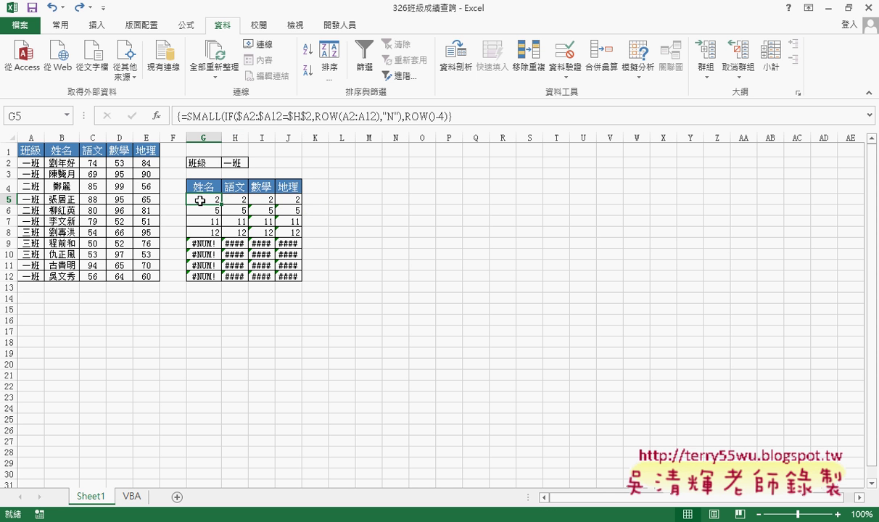
key("ctrl+z")
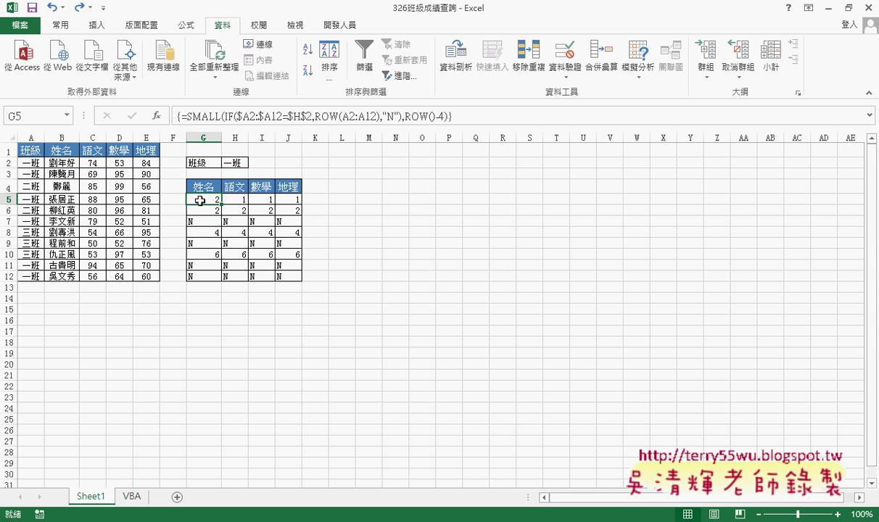
key("ctrl+z")
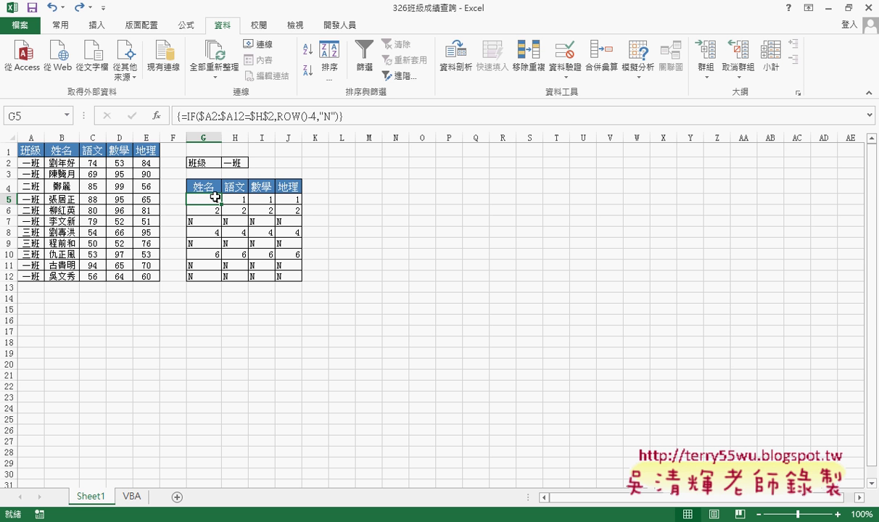
left_click_drag(185, 116, 330, 119)
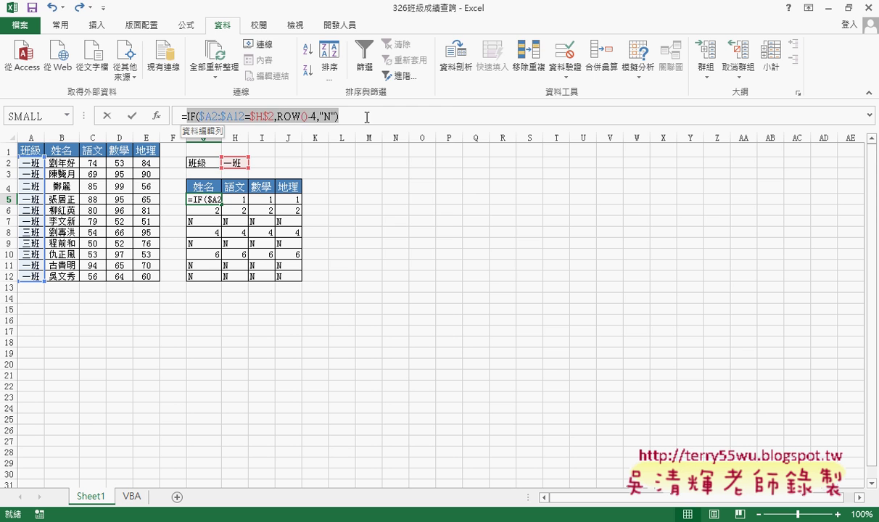
Cut G5's IF expression and paste it as the Array argument of a new SMALL function.
right_click(399, 118)
left_click(419, 126)
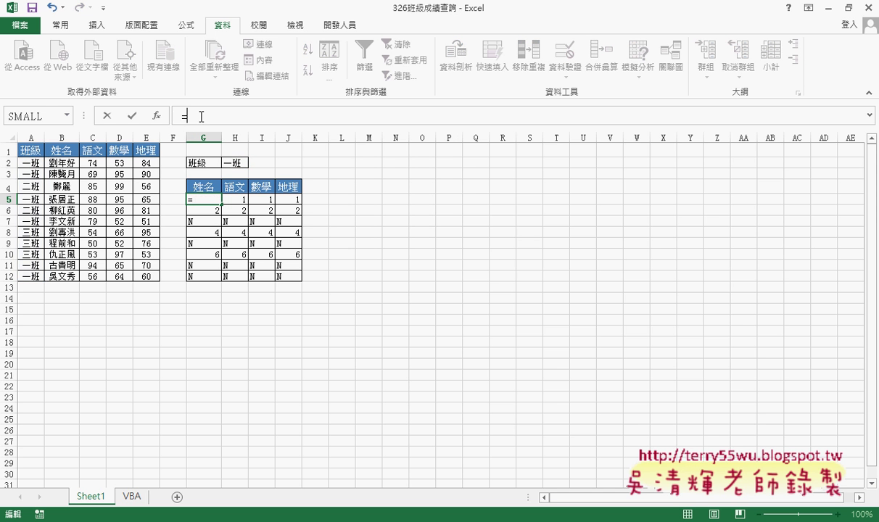
left_click(157, 116)
left_click(541, 203)
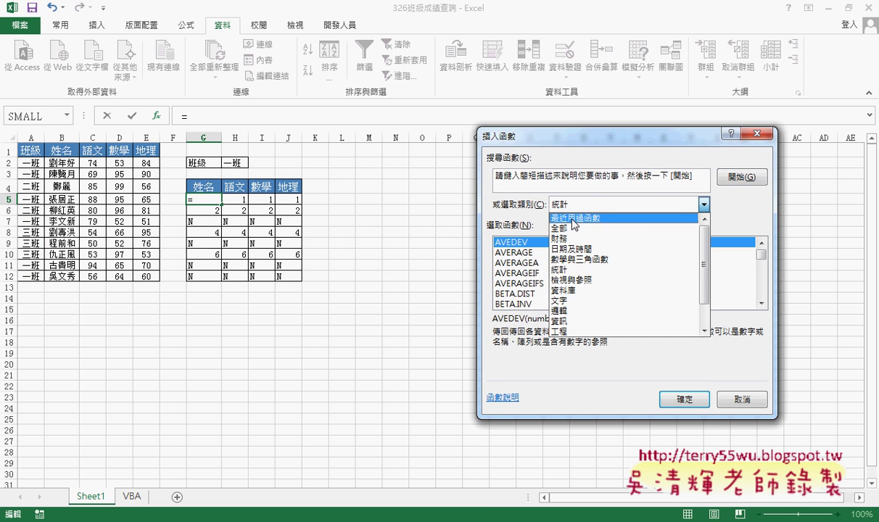
left_click(540, 215)
double_click(501, 242)
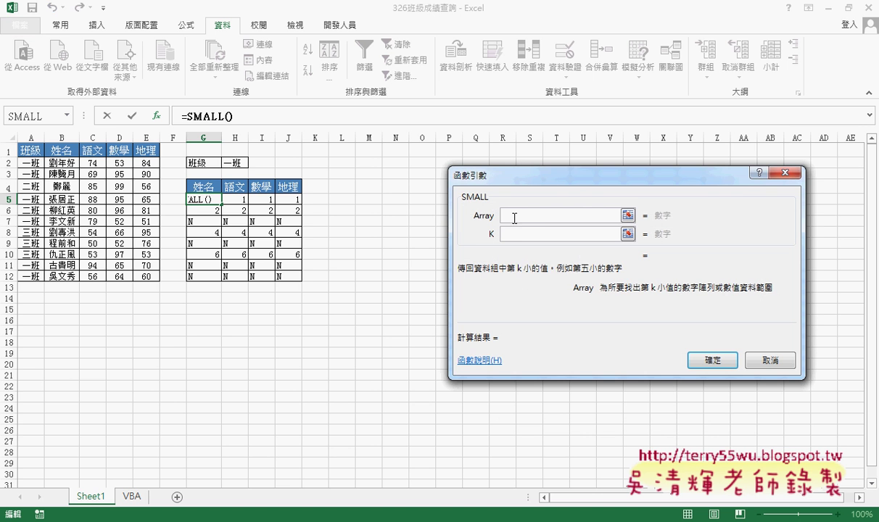
right_click(514, 217)
left_click(549, 258)
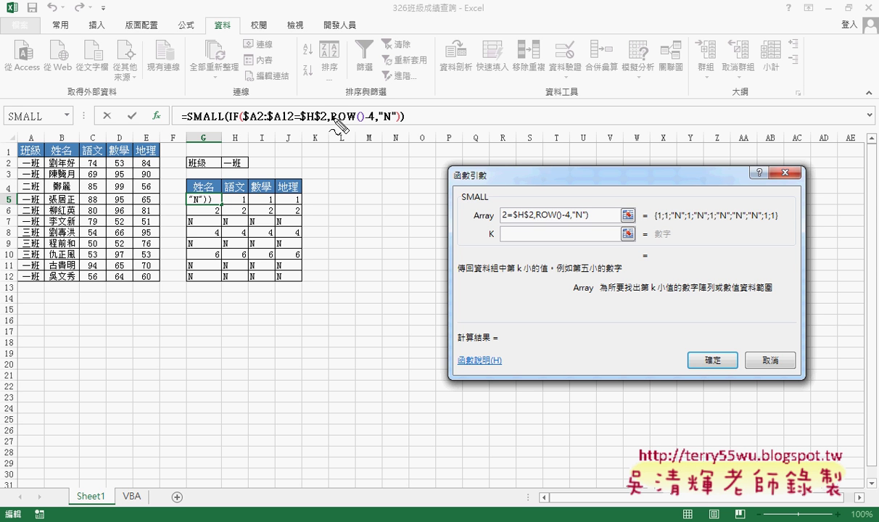
Inspect the pasted IF's evaluated values, then bring up the inner IF's arguments.
left_click_drag(332, 124, 375, 124)
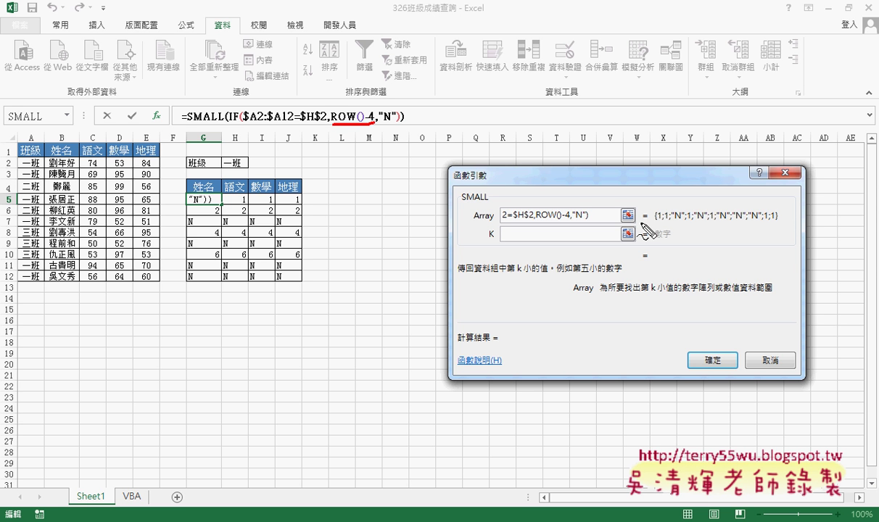
left_click_drag(658, 222, 665, 222)
left_click_drag(473, 222, 494, 221)
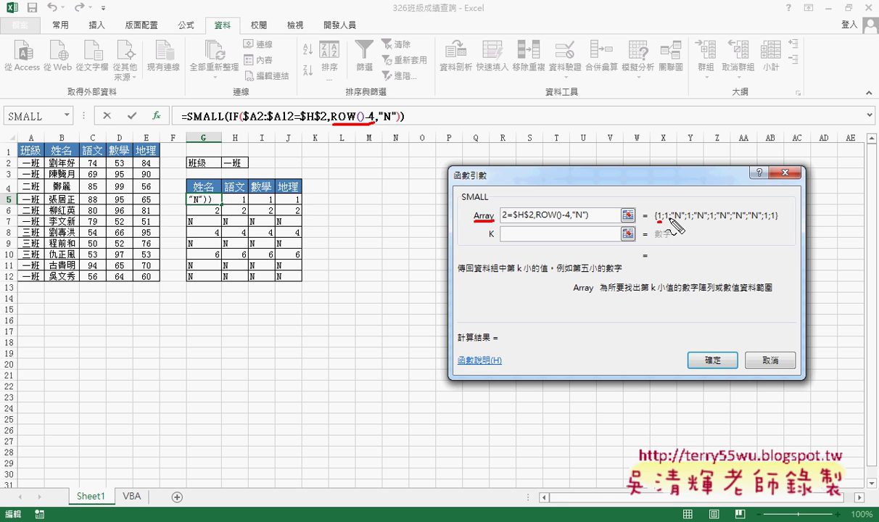
mouse_move(673, 234)
left_mouse_down()
mouse_move(686, 232)
mouse_move(682, 220)
left_mouse_up()
mouse_move(20, 154)
left_mouse_down()
mouse_move(43, 194)
mouse_move(38, 155)
left_mouse_up()
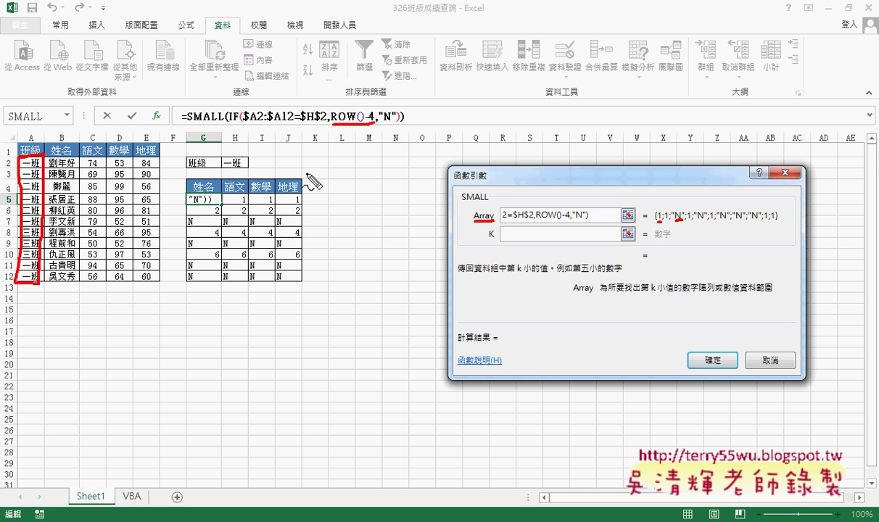
key("Escape")
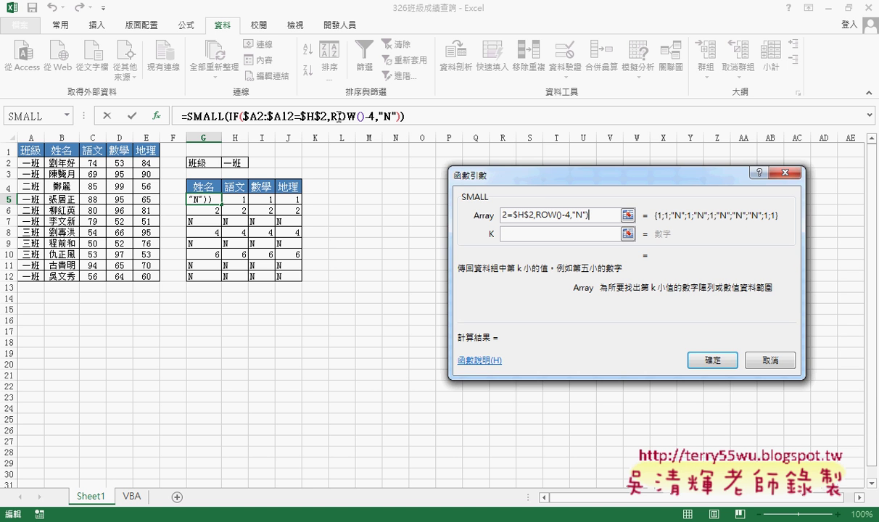
left_click(364, 116)
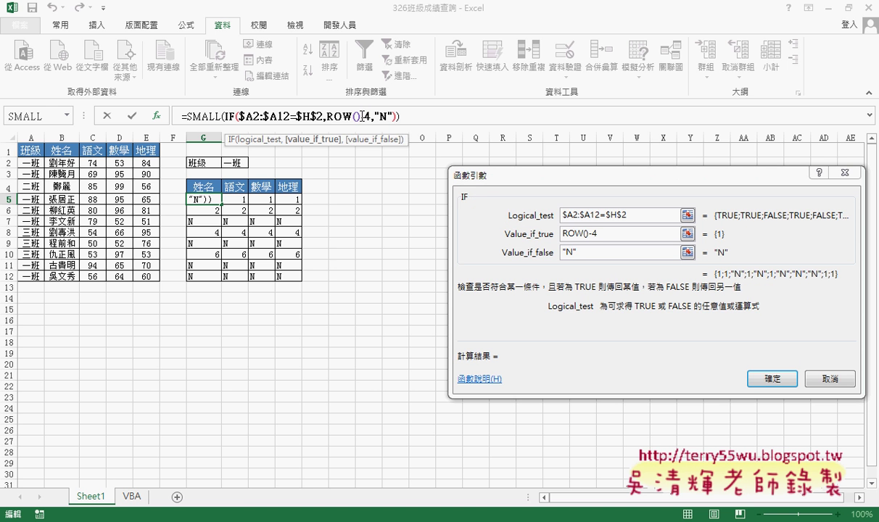
Replace ROW()-4 with ROW($A$2:$A$12) as the IF's true value and confirm.
left_click_drag(364, 116, 372, 116)
key("BackSpace")
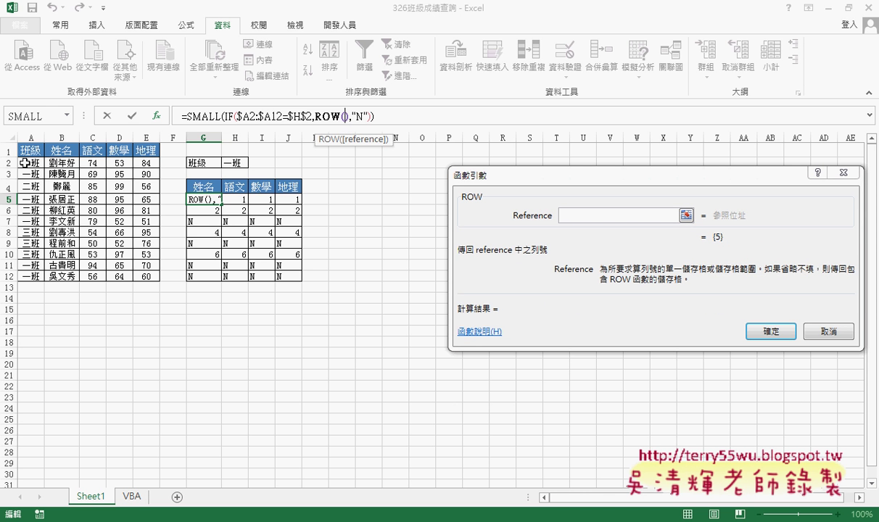
left_click_drag(30, 163, 35, 277)
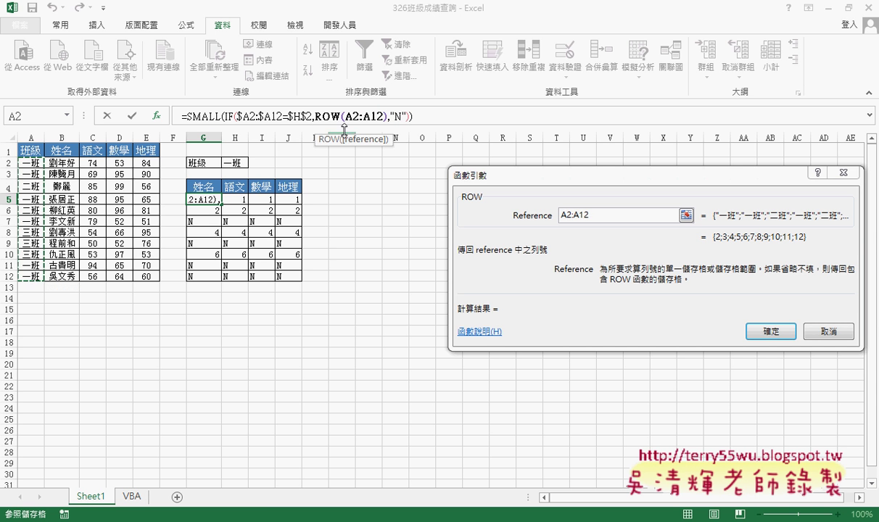
left_click_drag(383, 116, 347, 116)
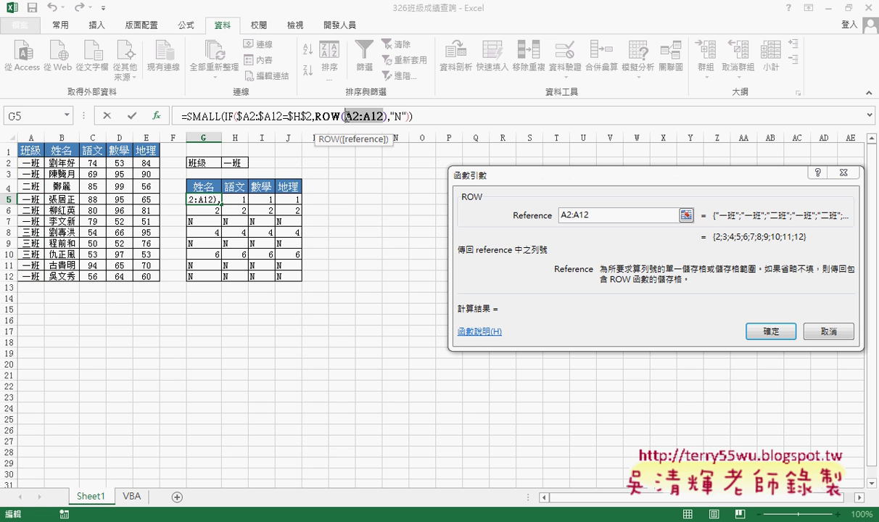
key("F4")
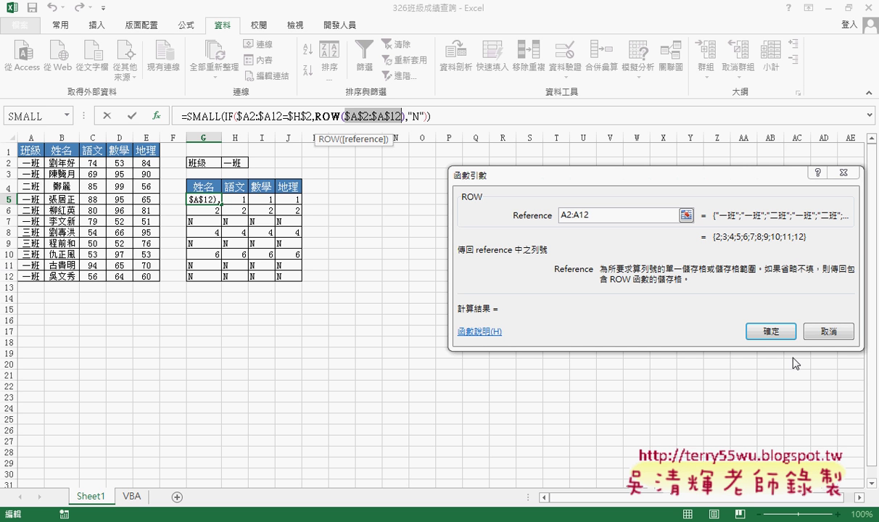
left_click(770, 333)
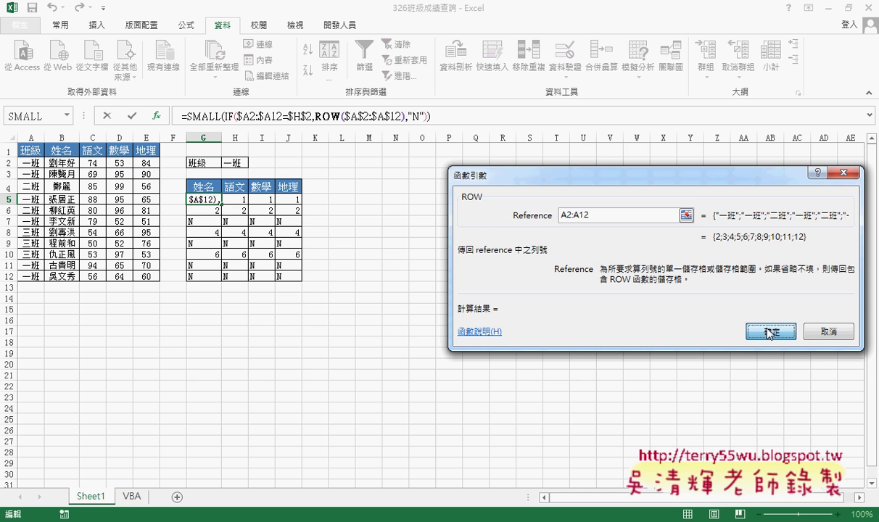
Append ROW()-4 as SMALL's k argument at the end of G5's formula.
left_click(410, 339)
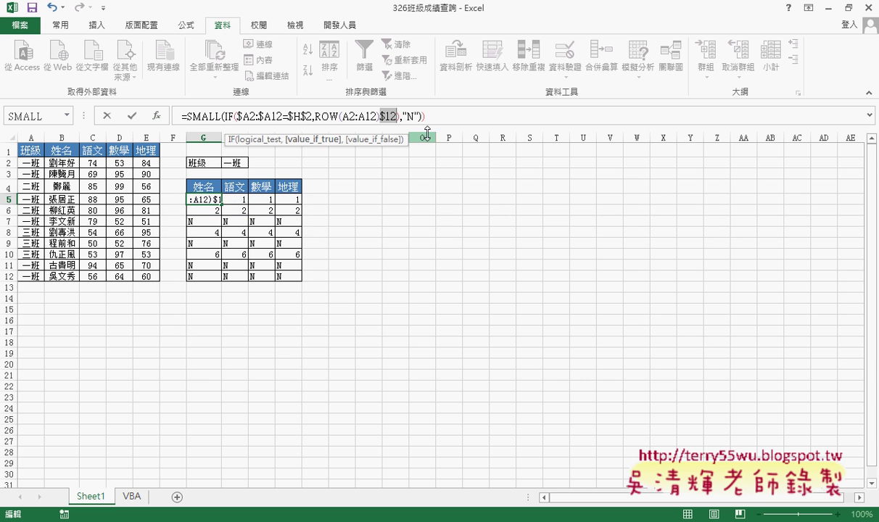
left_click(242, 116)
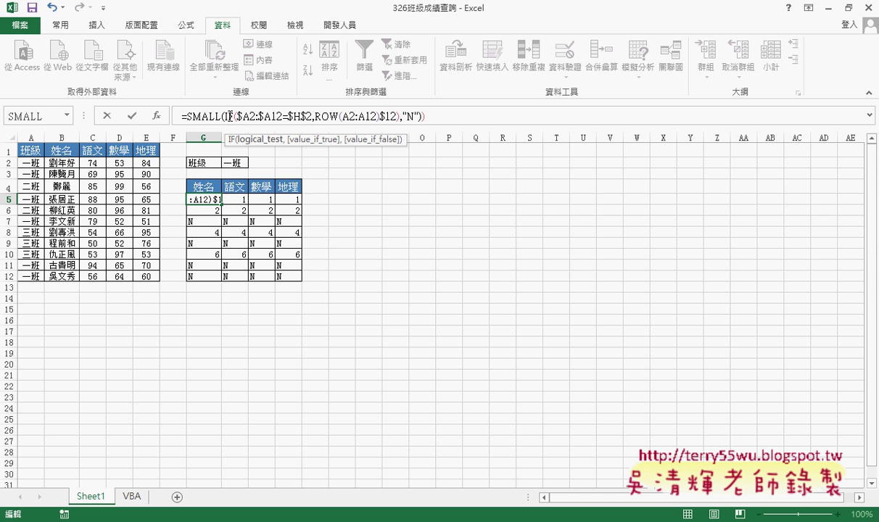
left_click(459, 116)
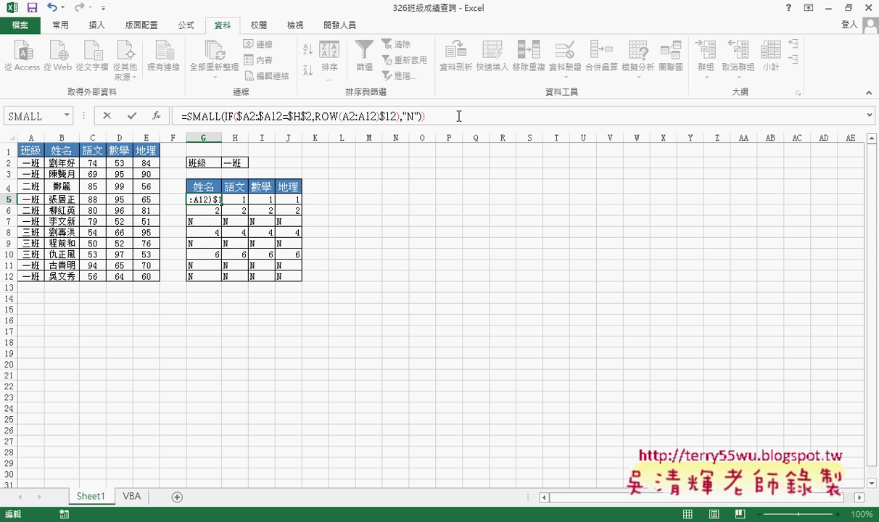
type(",row")
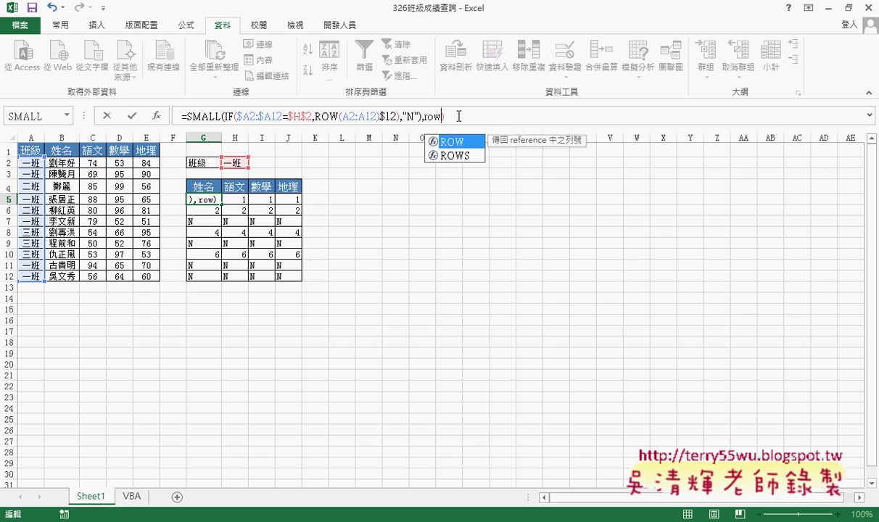
type("()")
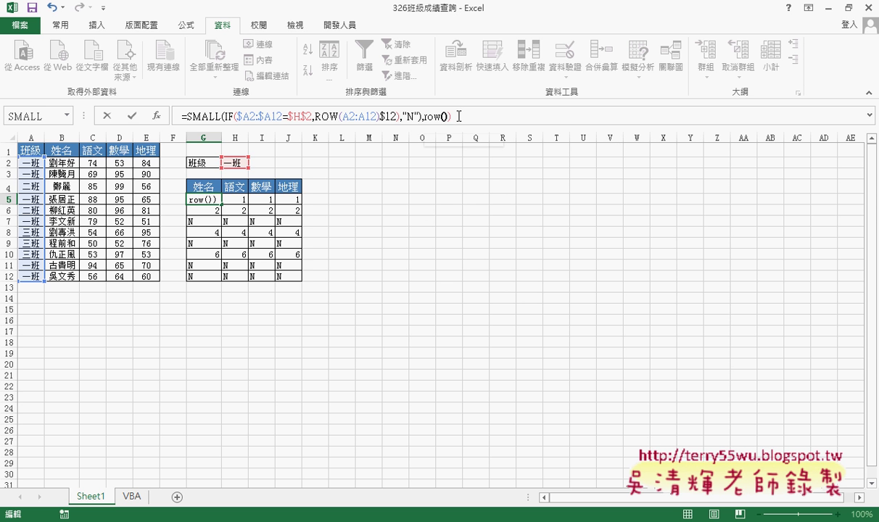
type("-4")
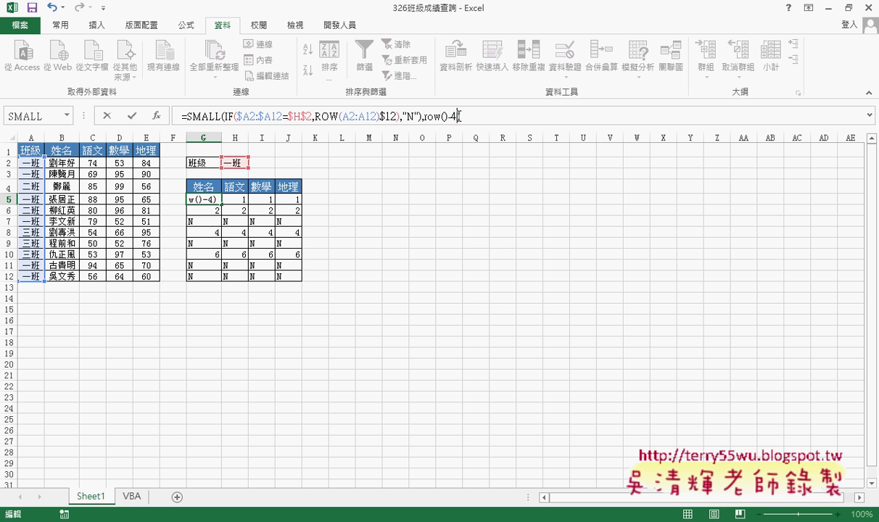
key("Return")
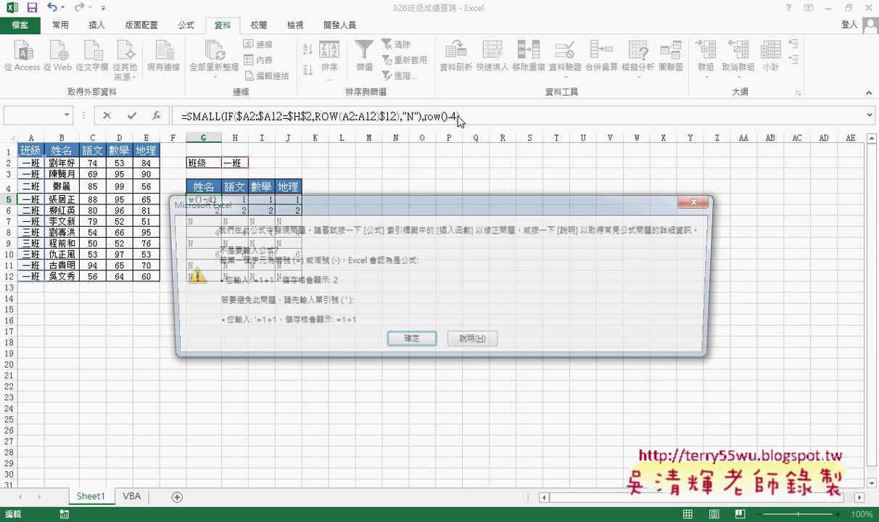
Make ROW's range $A$2:$A$12, remove the extra parenthesis, and enter G5 as an array formula.
left_click(410, 342)
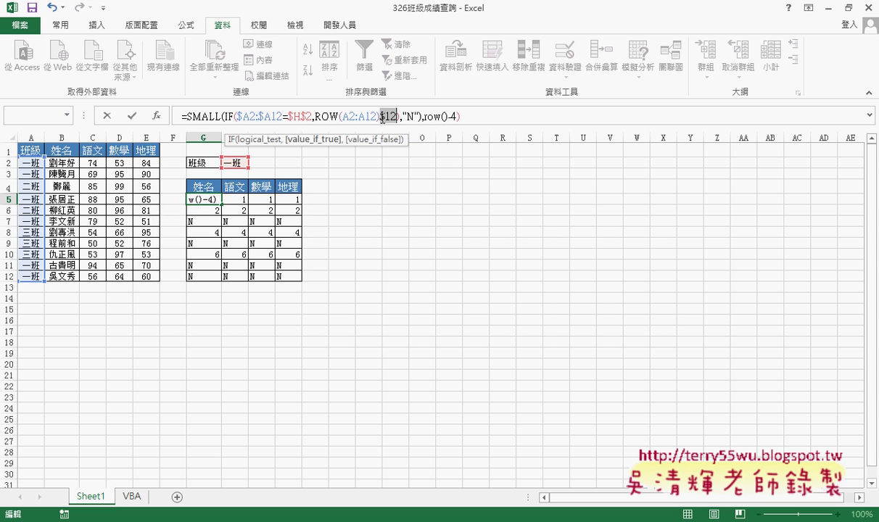
key("Delete")
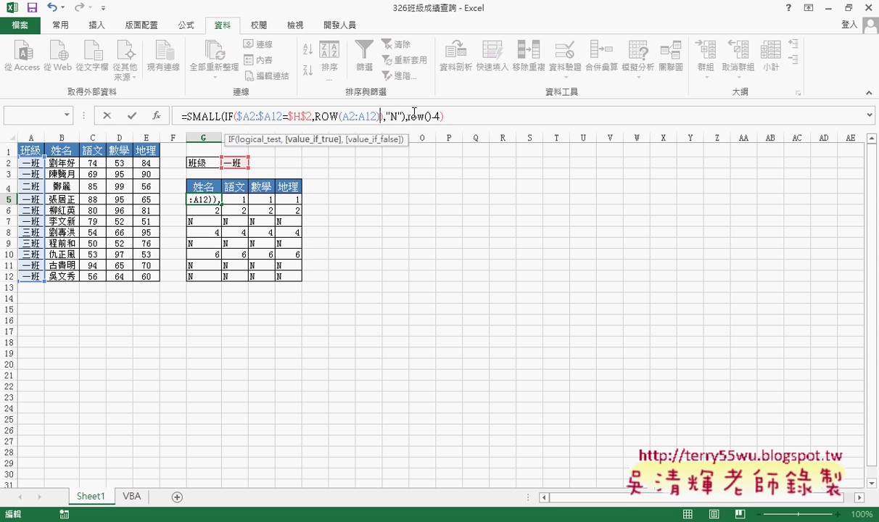
key("Left")
key("Left")
key("Left")
key("Left")
key("Left")
key("Left")
key("Left")
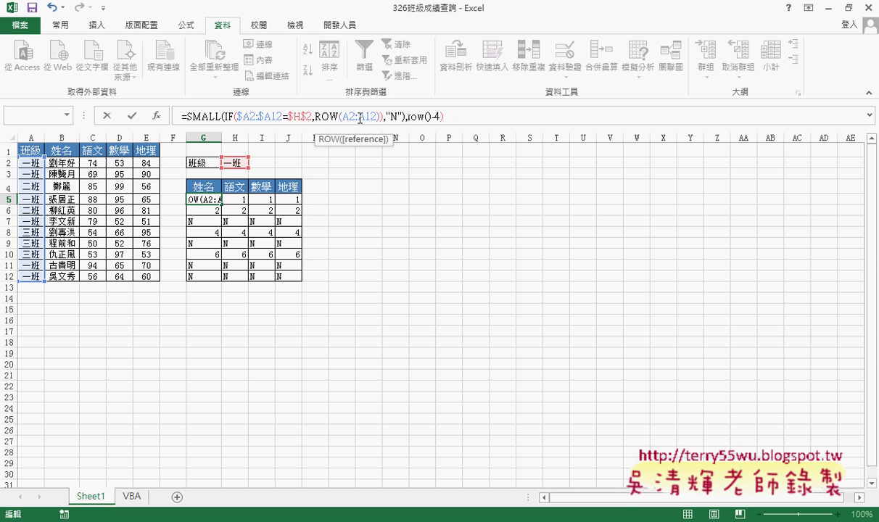
left_click_drag(341, 116, 377, 116)
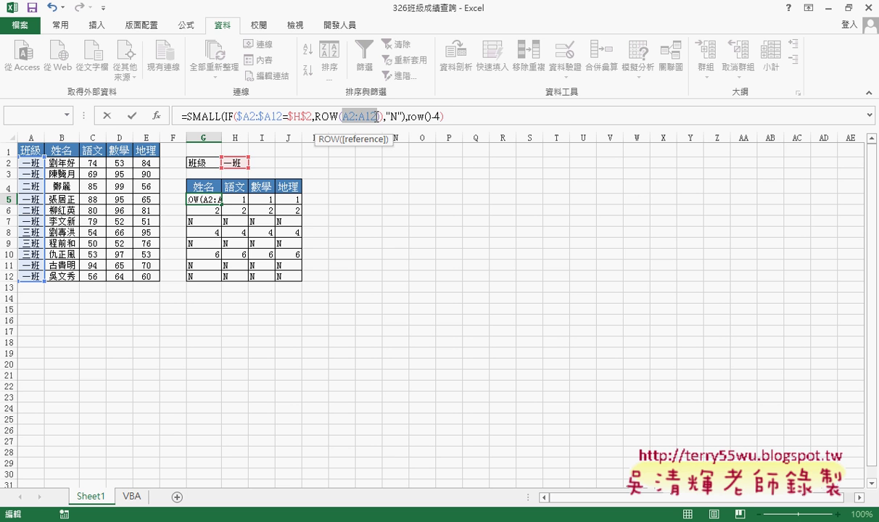
key("F4")
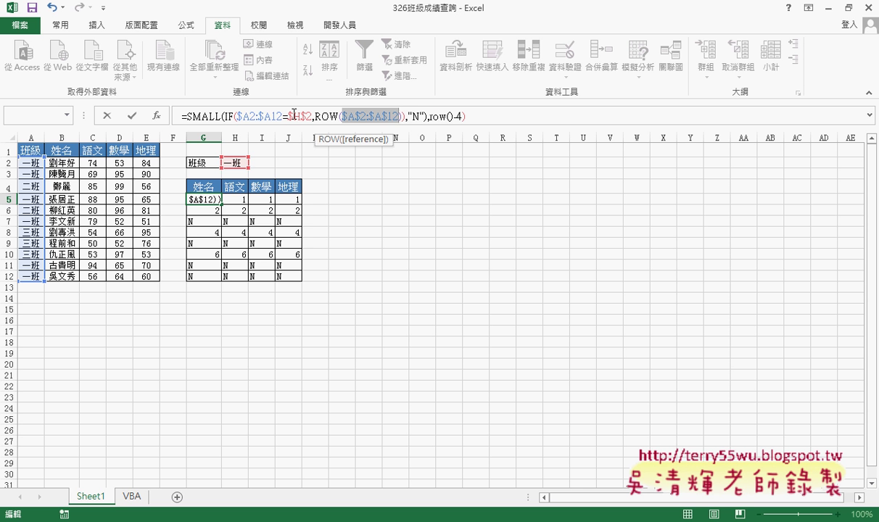
left_click(404, 117)
key("BackSpace")
type(",")
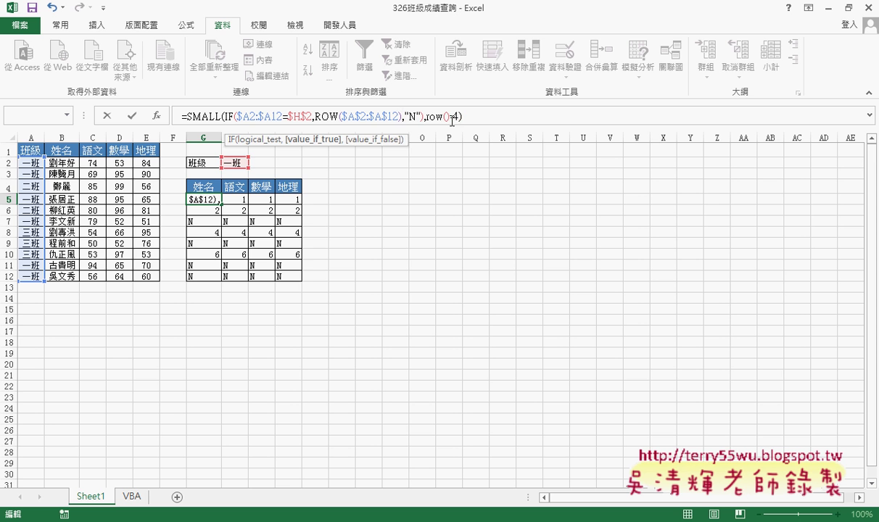
left_click(477, 121)
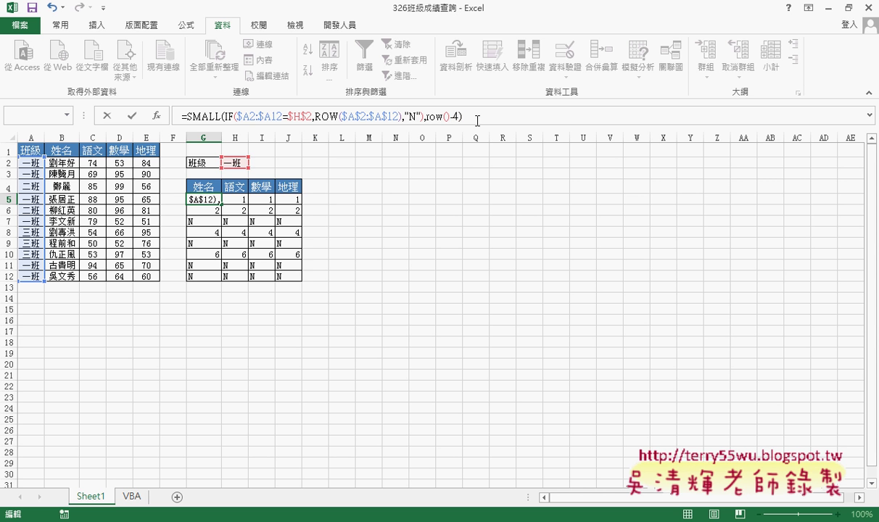
key("ctrl+shift+Return")
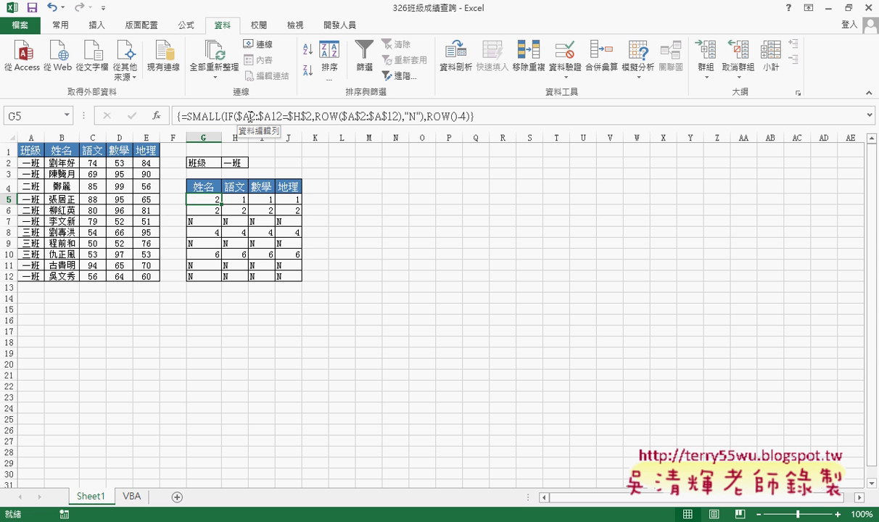
Fill G5's formula across to J5 and down to row 12, then check G6 and G5.
left_click_drag(221, 205, 301, 206)
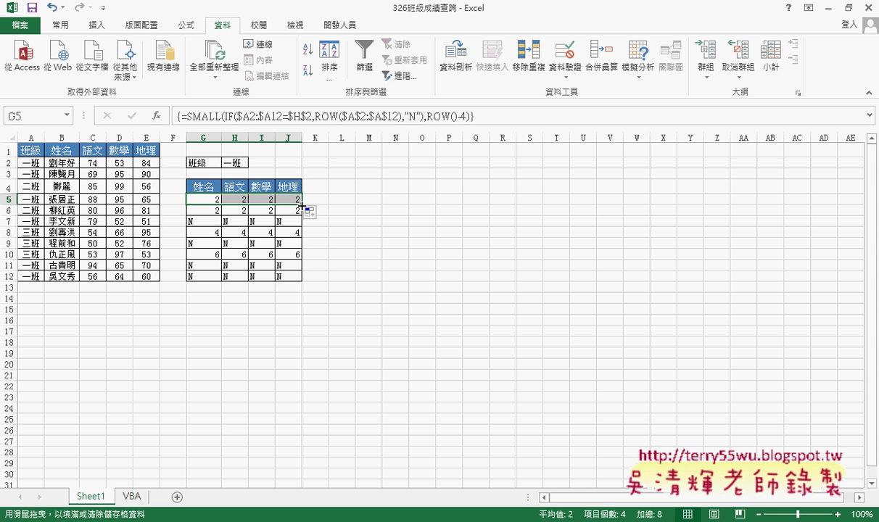
left_click_drag(301, 206, 306, 271)
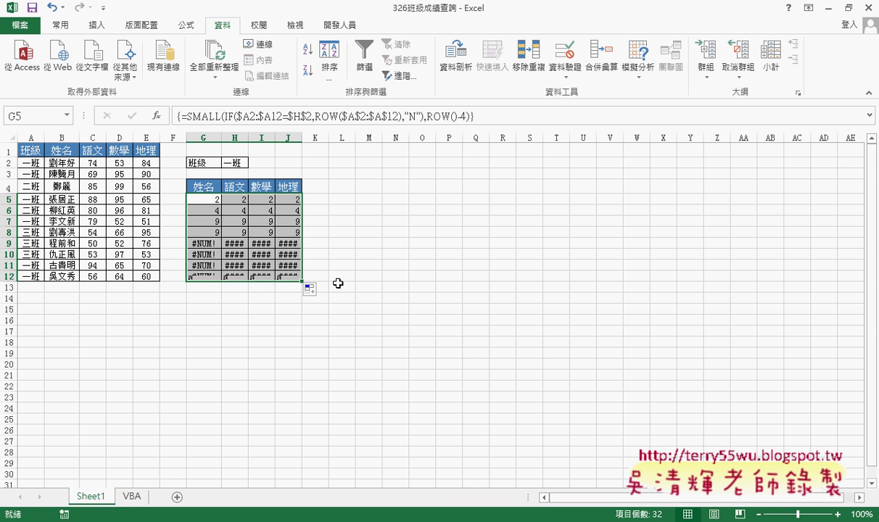
left_click(219, 211)
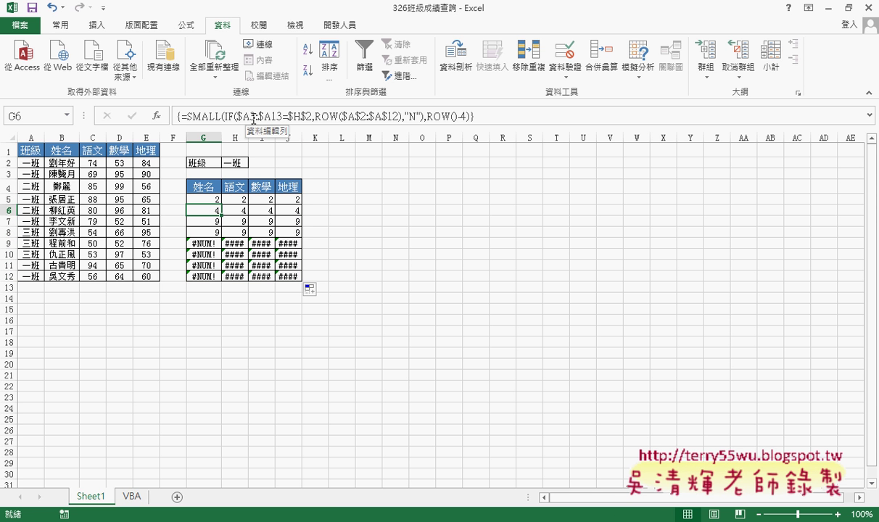
left_click(206, 198)
Change the IF condition to $A$2:$A$12, re-enter it as an array, and refill G5:J12.
left_click(251, 118)
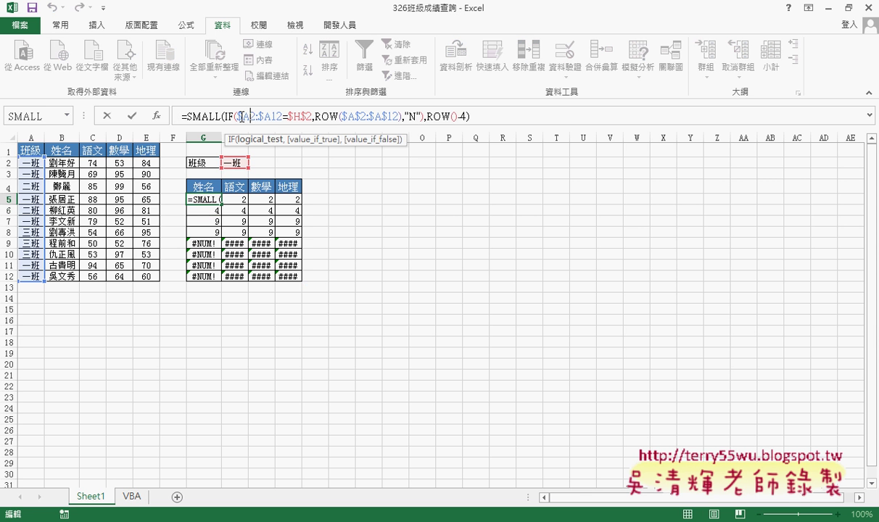
type("$")
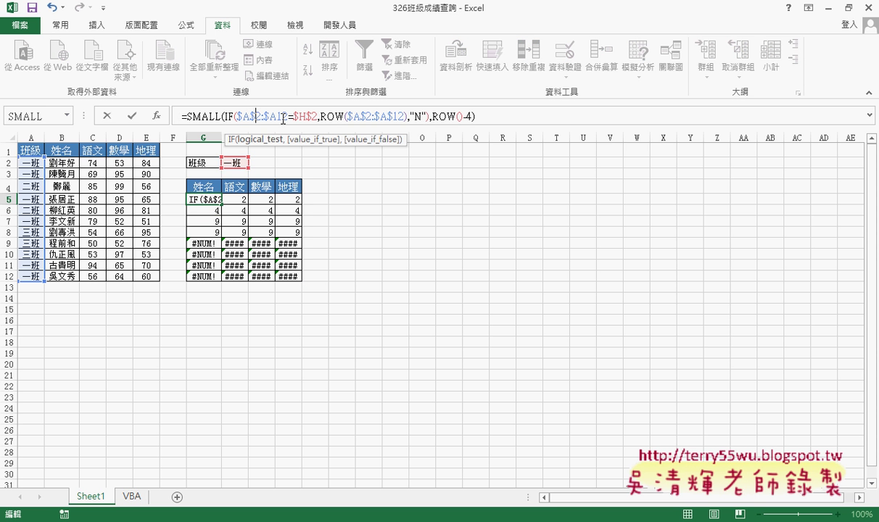
key("Right")
key("Right")
key("Right")
type("$")
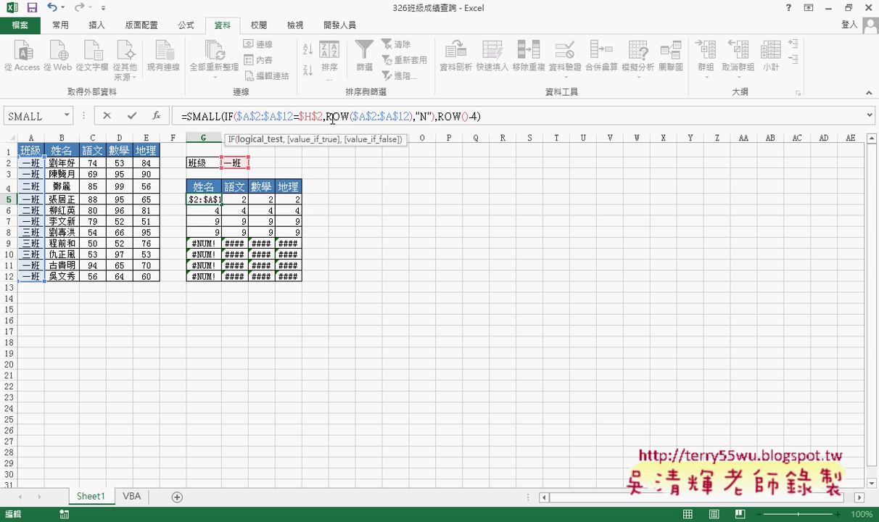
key("ctrl+shift+Return")
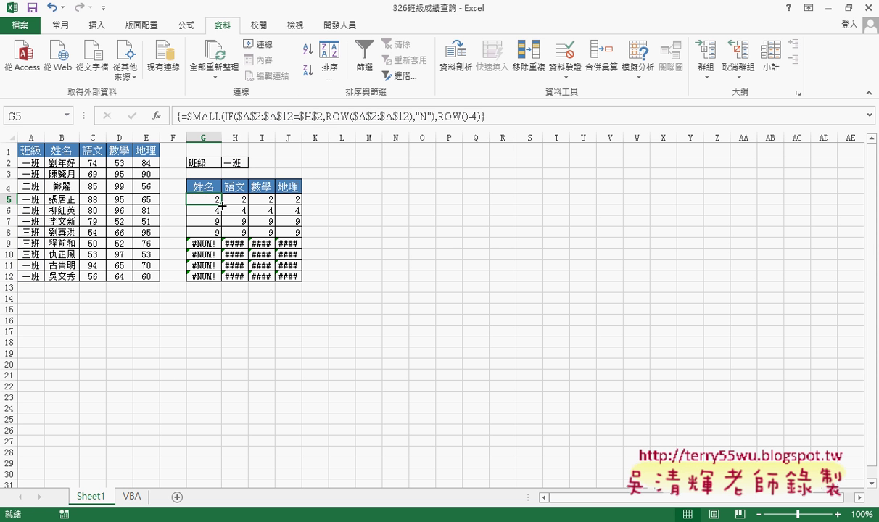
mouse_move(210, 198)
left_mouse_down()
mouse_move(289, 198)
mouse_move(316, 279)
left_mouse_up()
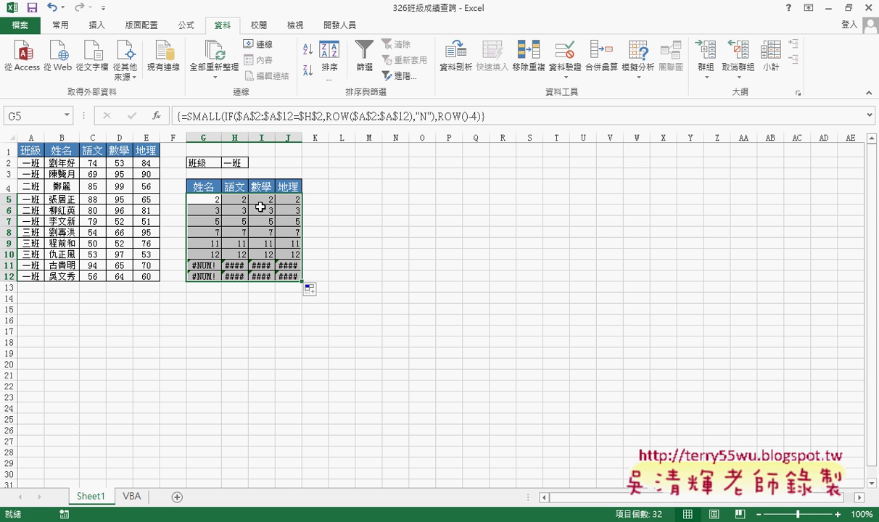
left_click(236, 162)
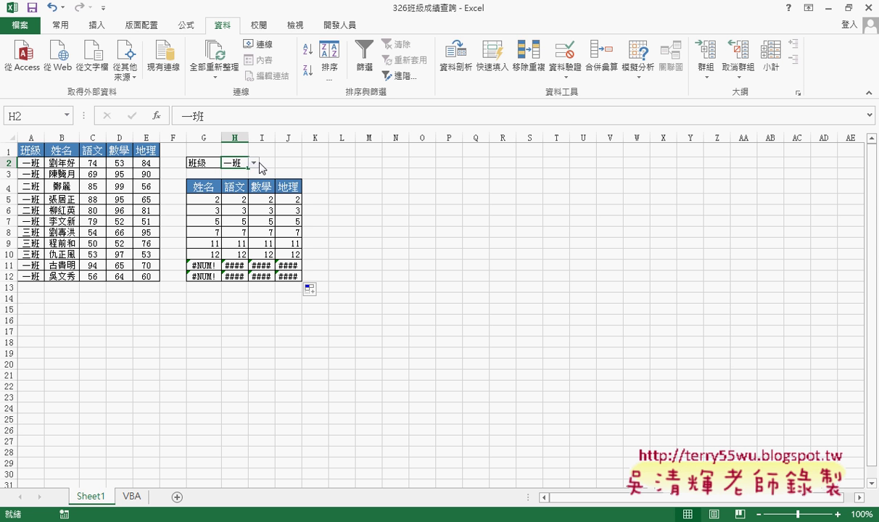
left_click(254, 164)
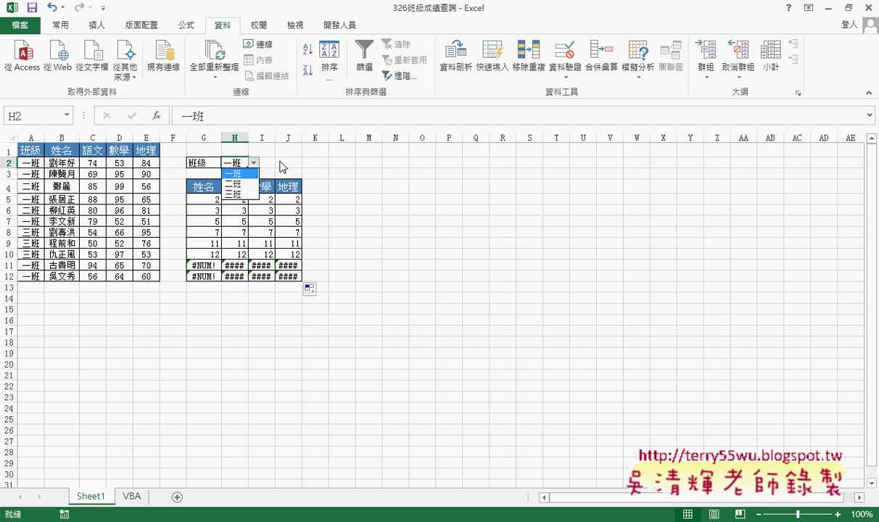
left_click(567, 55)
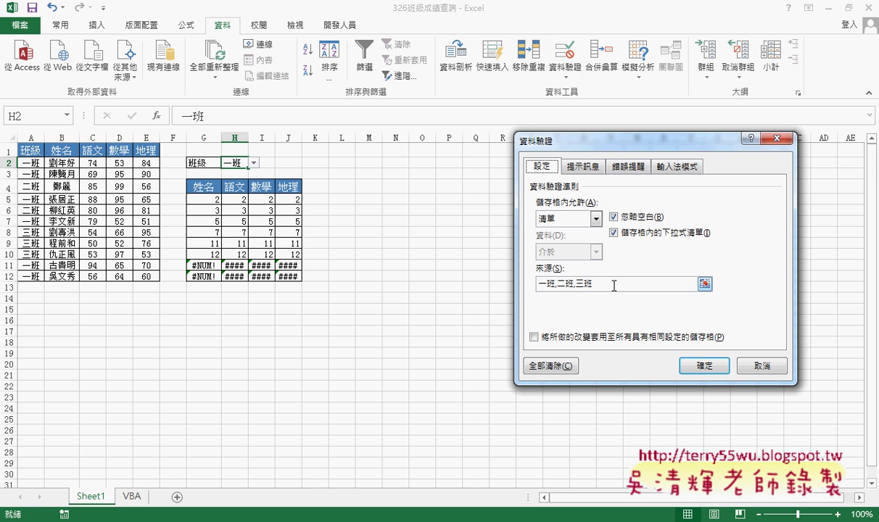
left_click(624, 286)
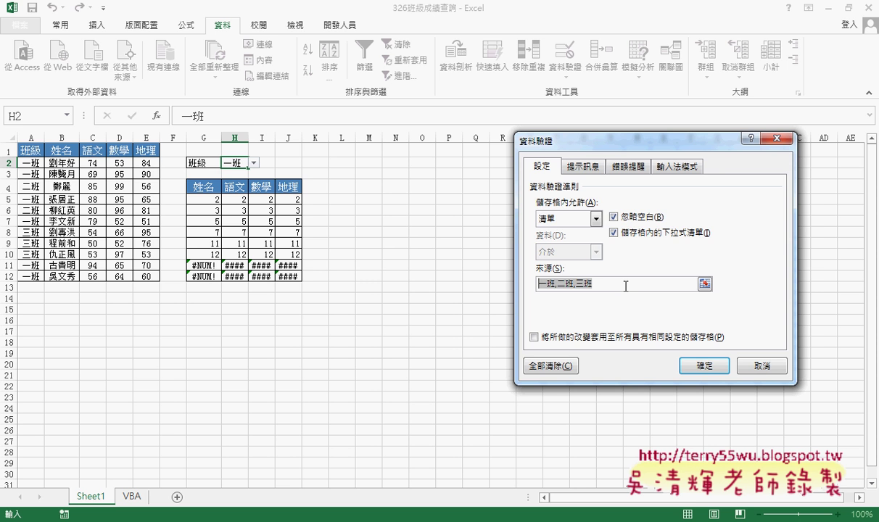
left_click(765, 367)
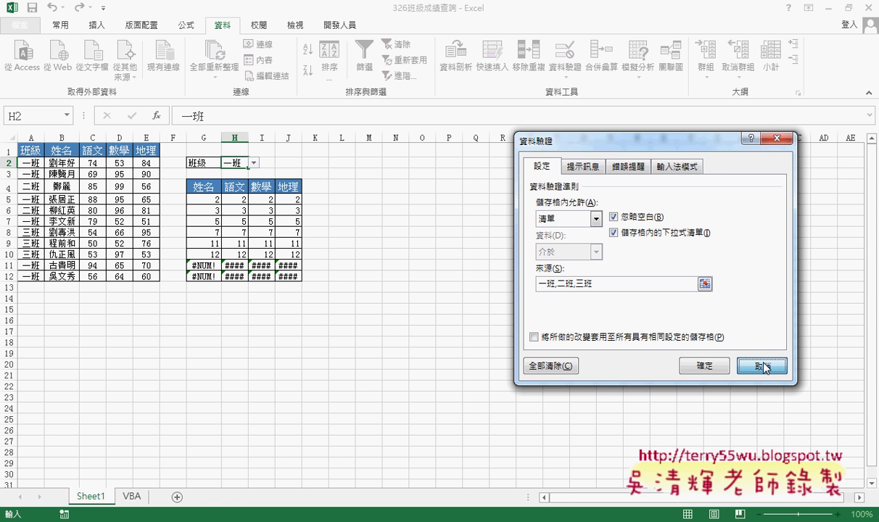
Copy the class column A1:A12 into column L starting at L1.
left_click(27, 164)
left_click_drag(22, 150, 30, 278)
key("ctrl+c")
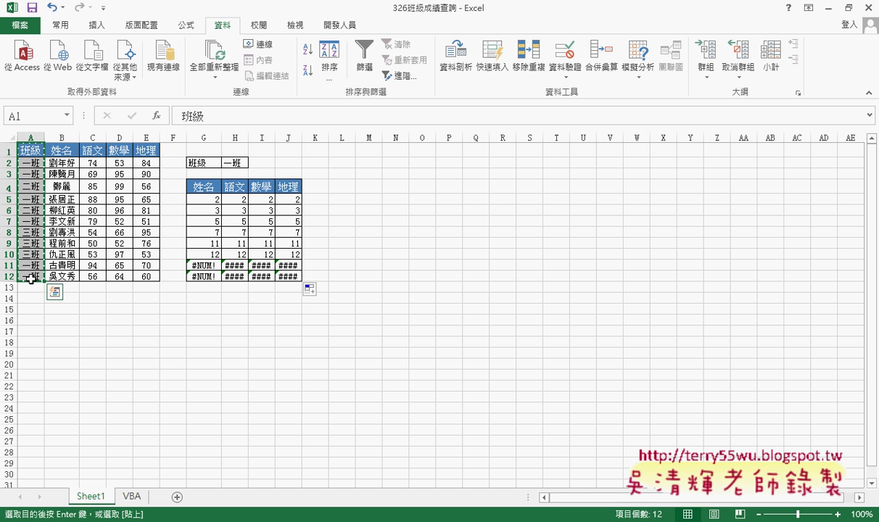
left_click(352, 148)
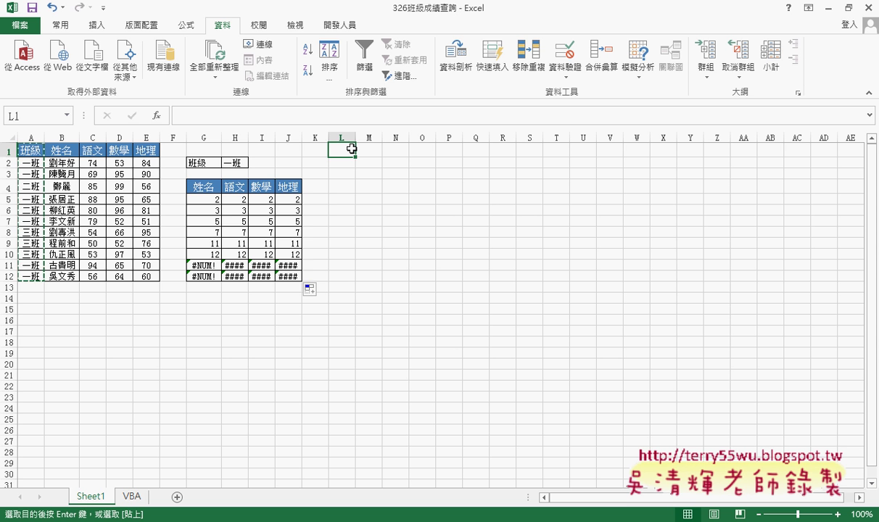
key("ctrl+v")
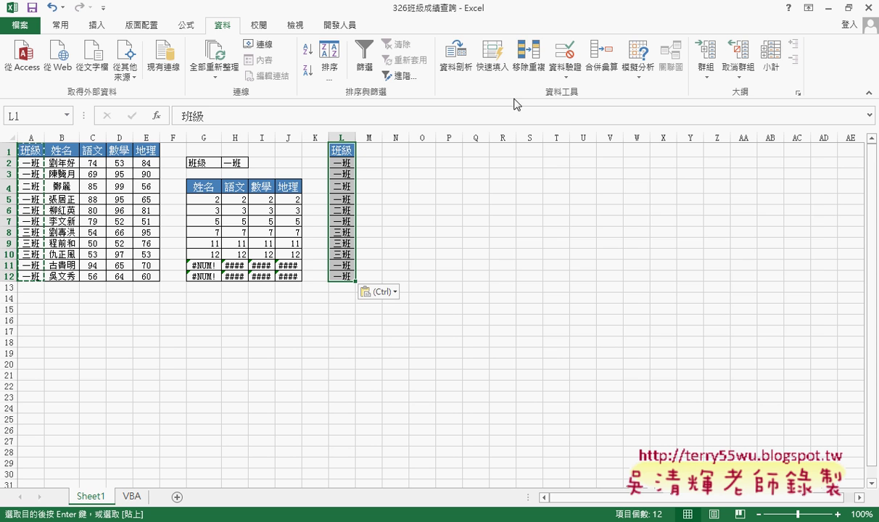
Remove duplicates from the pasted list, leaving 班級 with 一班, 二班, 三班 in L1:L4.
left_click(525, 67)
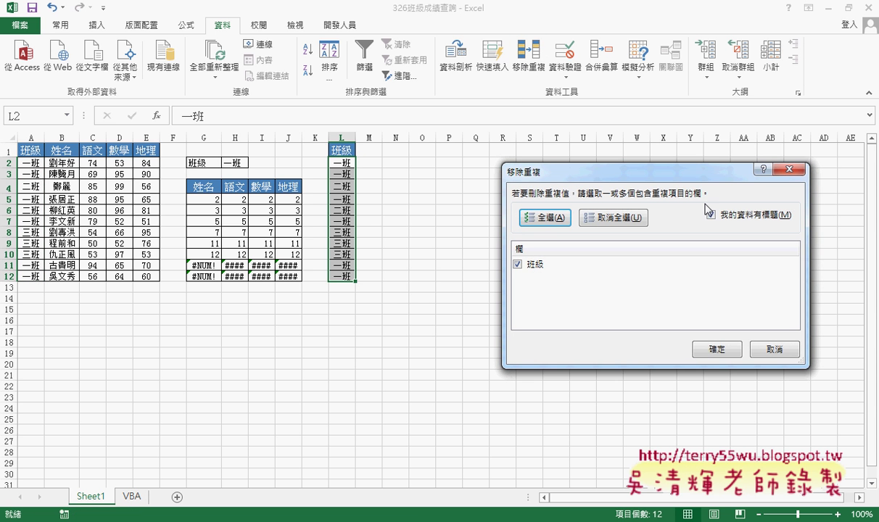
left_click(720, 349)
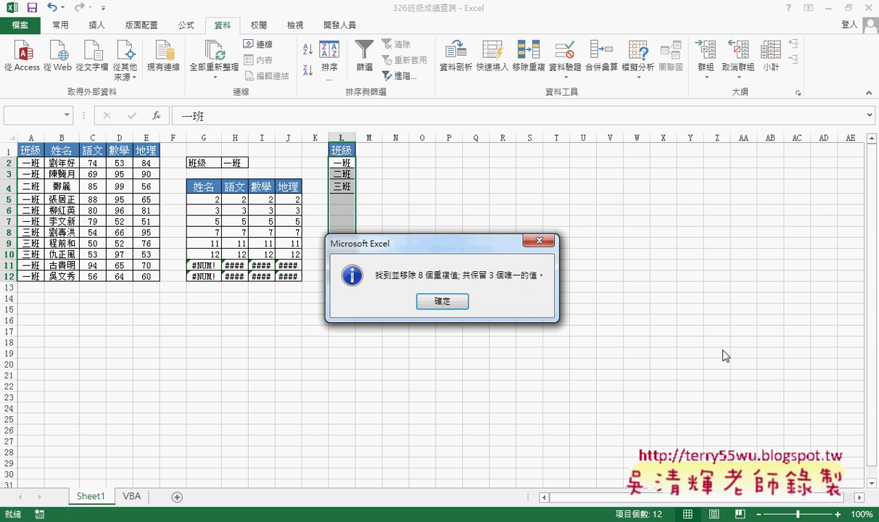
left_click(449, 306)
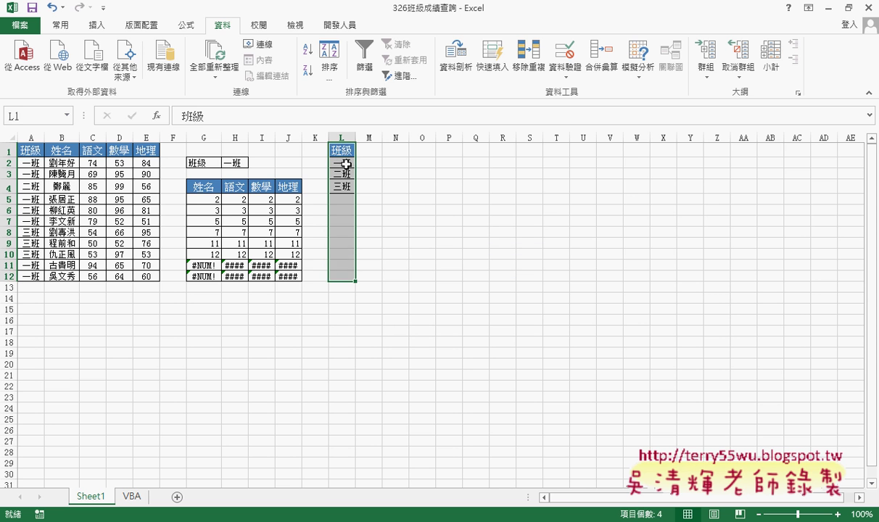
left_click_drag(342, 150, 347, 187)
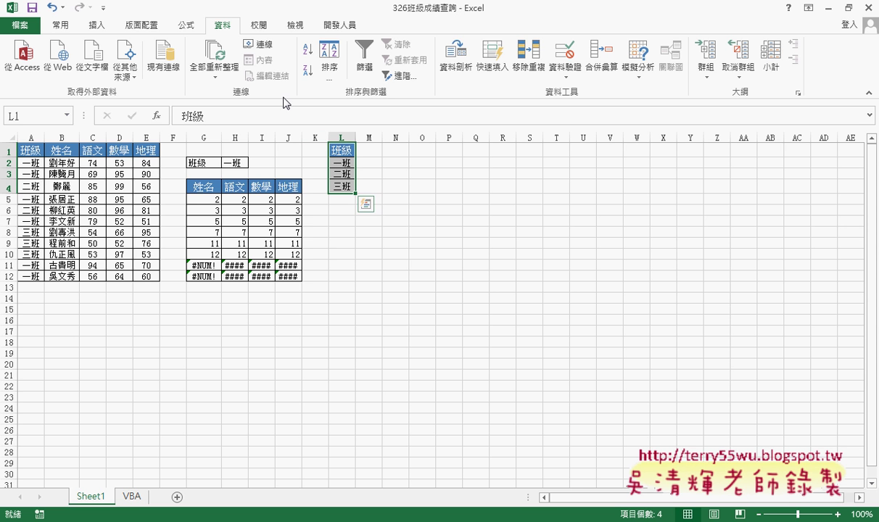
left_click(185, 25)
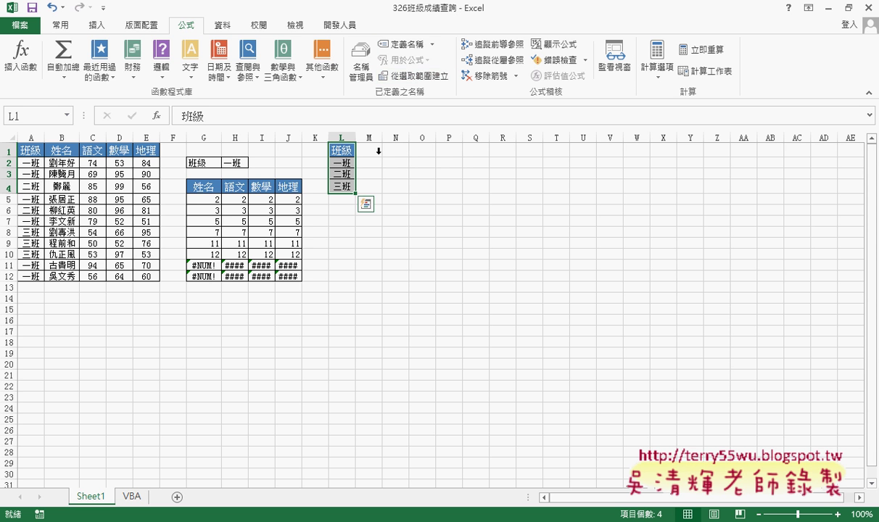
Create the name 班級 from L1:L4's top row and verify it refers to Sheet1!$L$2:$L$4.
left_click(412, 75)
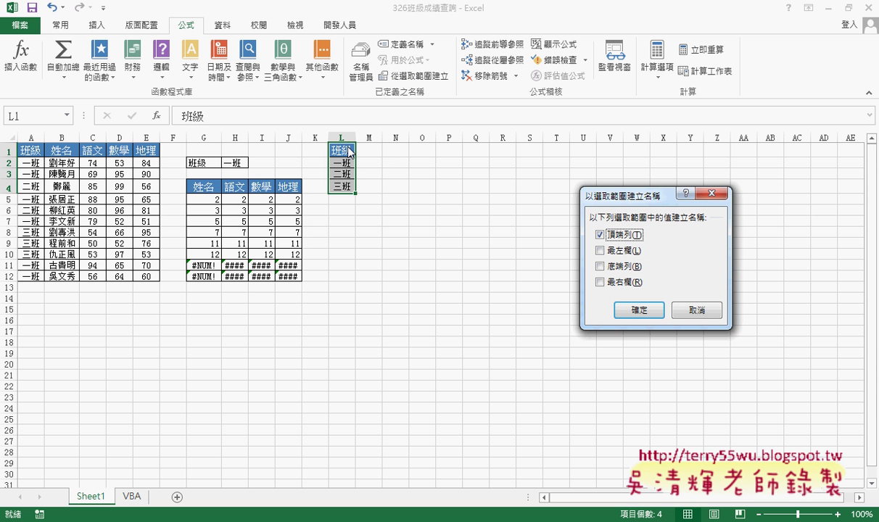
left_click(639, 310)
left_click(360, 64)
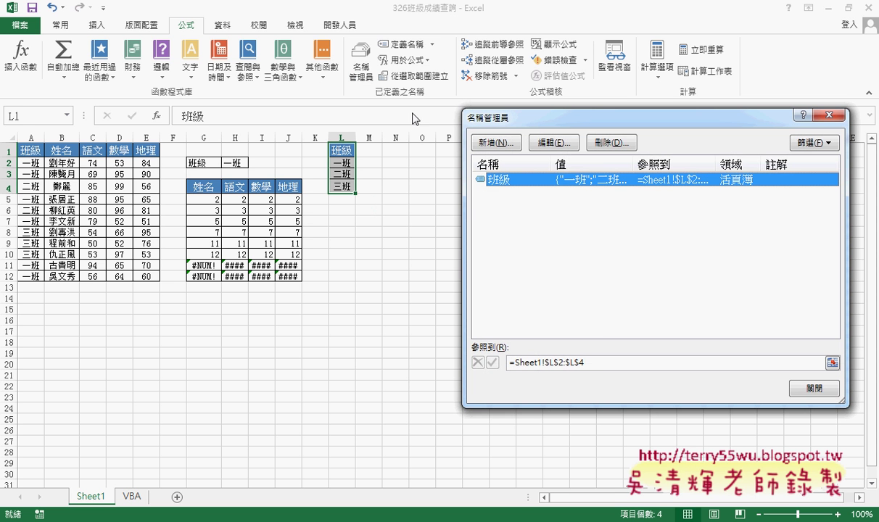
left_click(599, 364)
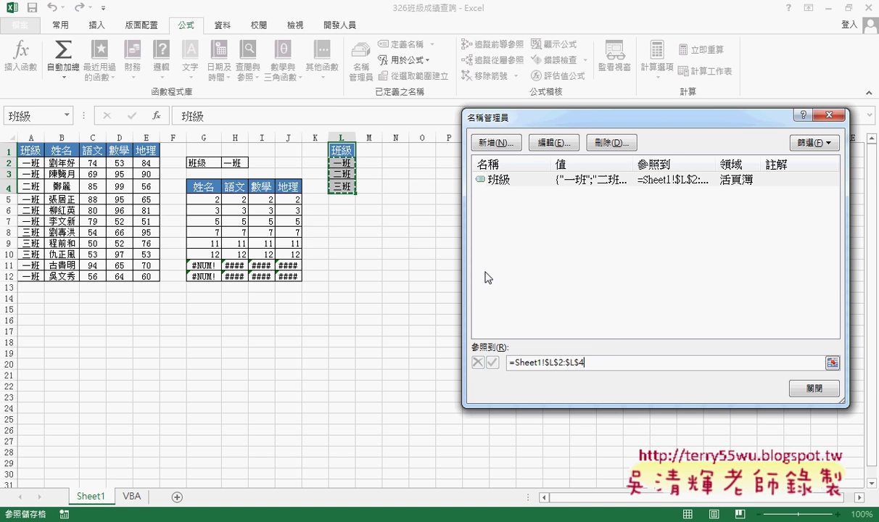
left_click(812, 389)
left_click(238, 163)
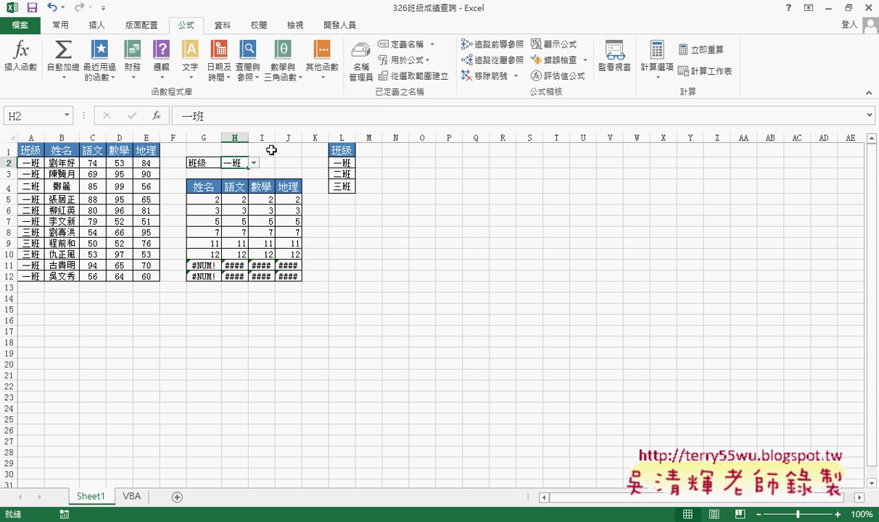
Replace H2's data validation list source with the named range =班級.
left_click(221, 26)
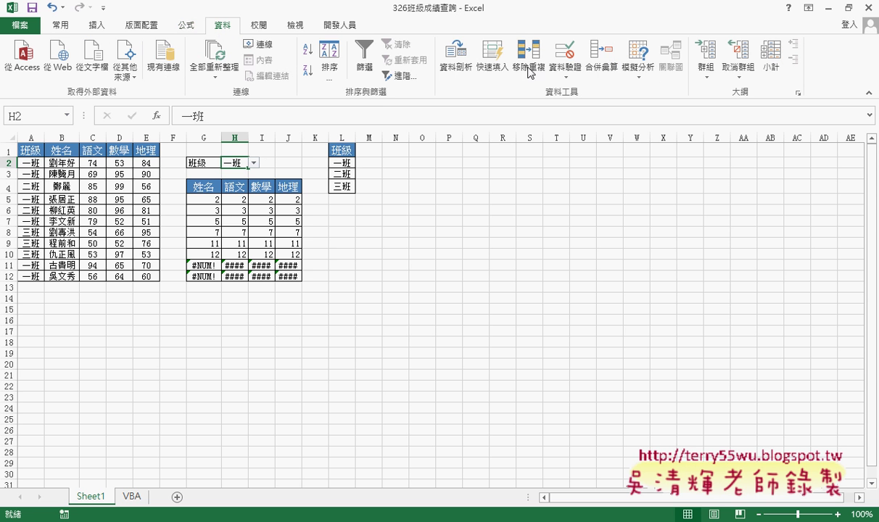
left_click(565, 54)
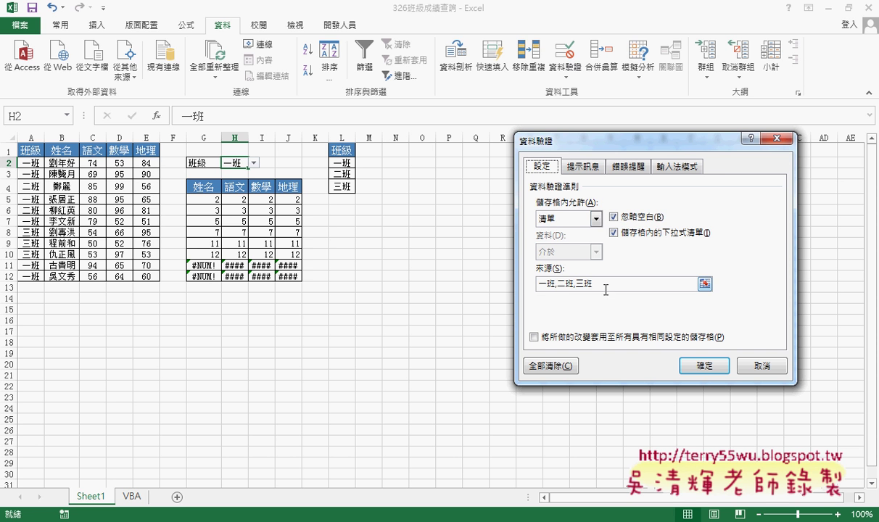
left_click_drag(593, 284, 534, 285)
key("Delete")
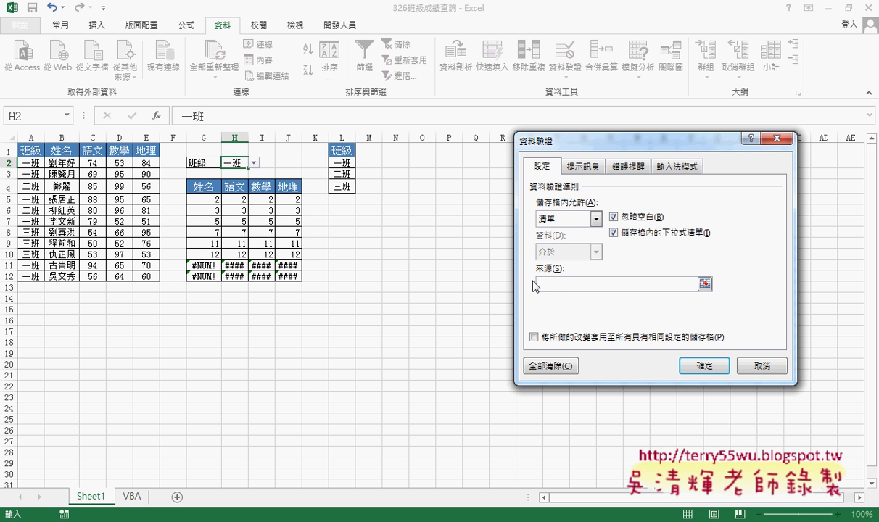
key("F3")
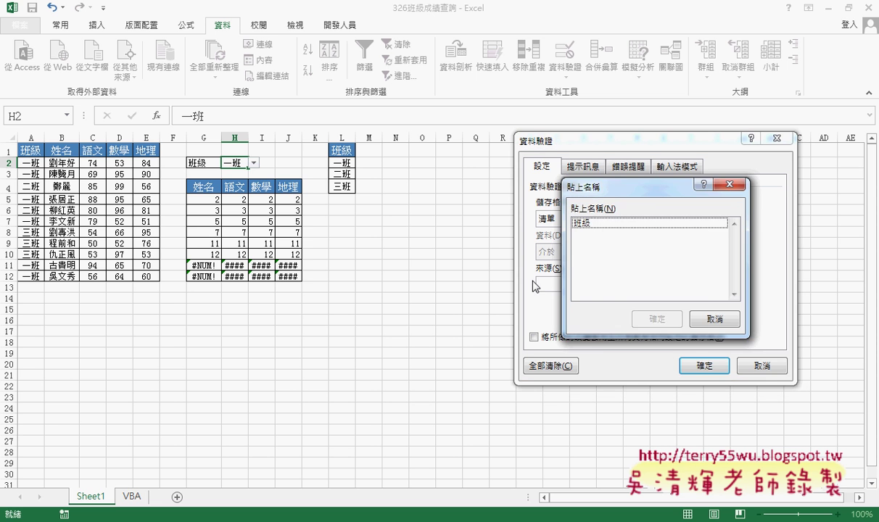
double_click(584, 224)
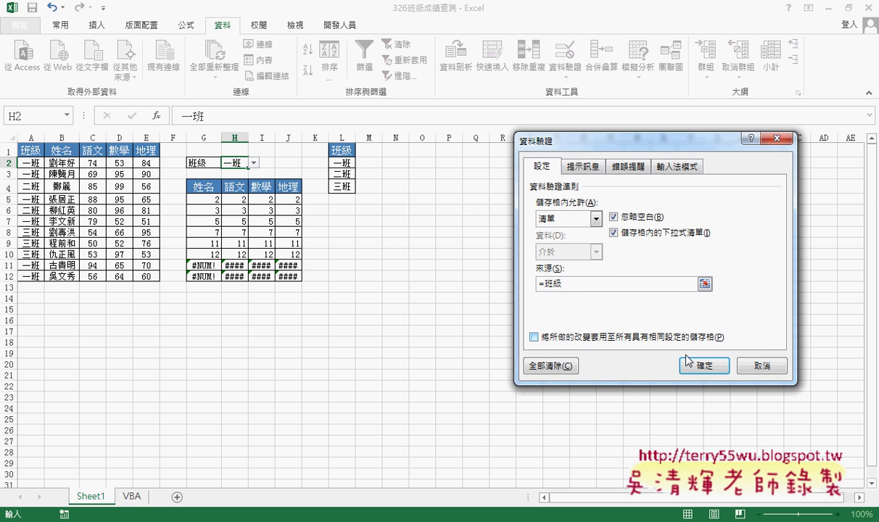
left_click(704, 366)
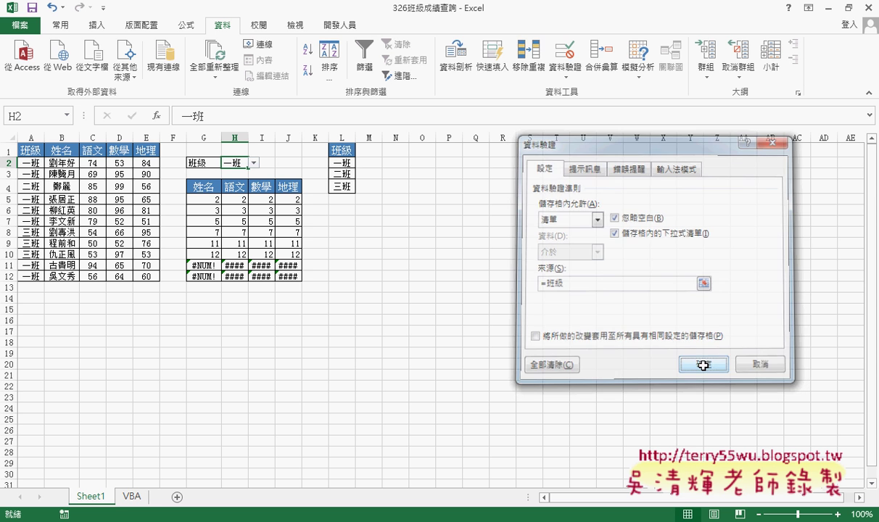
Pick 二班 and then 三班 in H2's dropdown, so the table lists rows 8, 9, 10.
left_click(254, 163)
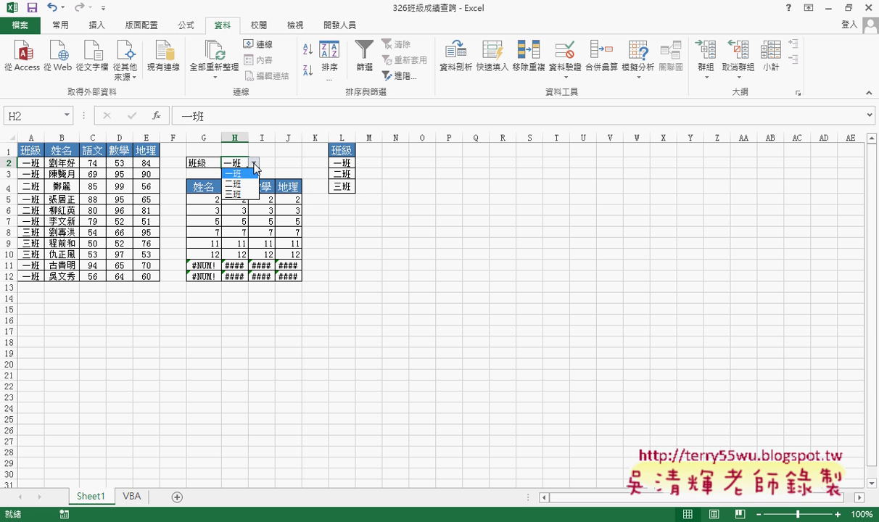
left_click(240, 184)
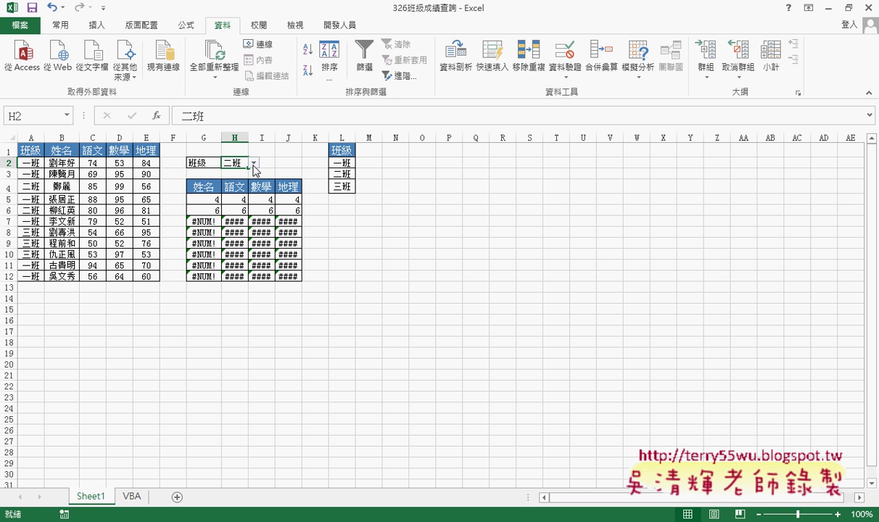
left_click(254, 163)
left_click(239, 194)
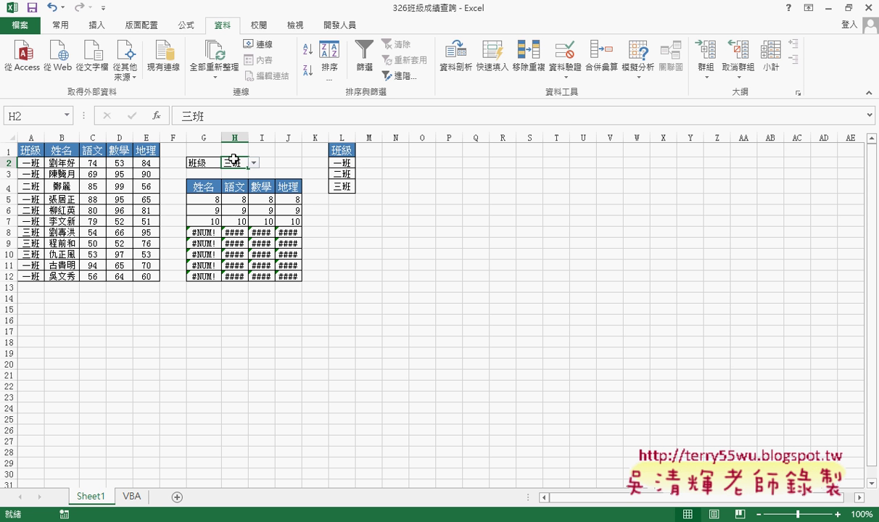
left_click(132, 497)
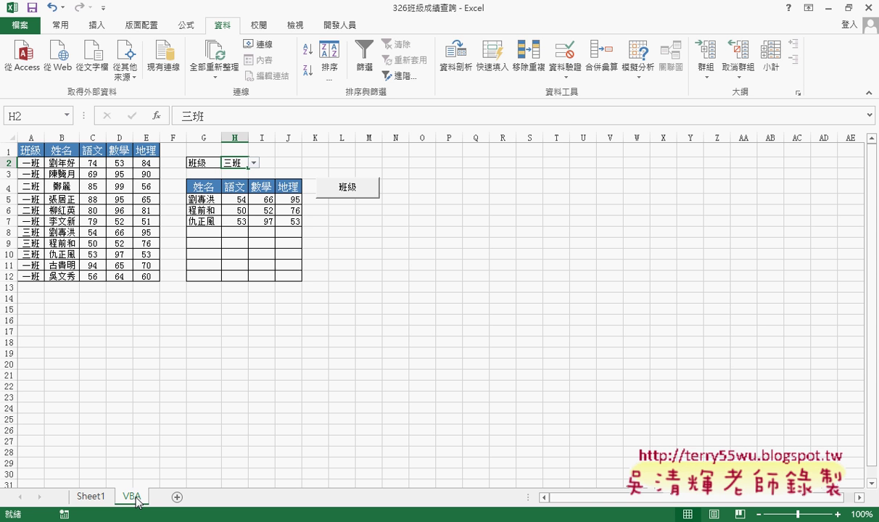
left_click(92, 498)
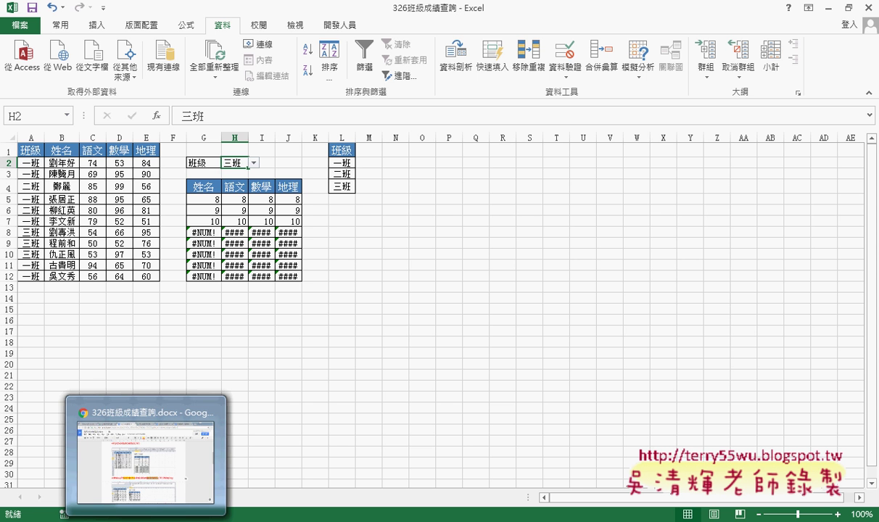
Scroll the Google Docs notes down to the VBA section, then return to Excel.
key("alt+Tab")
scroll(309, 363, "down", 3)
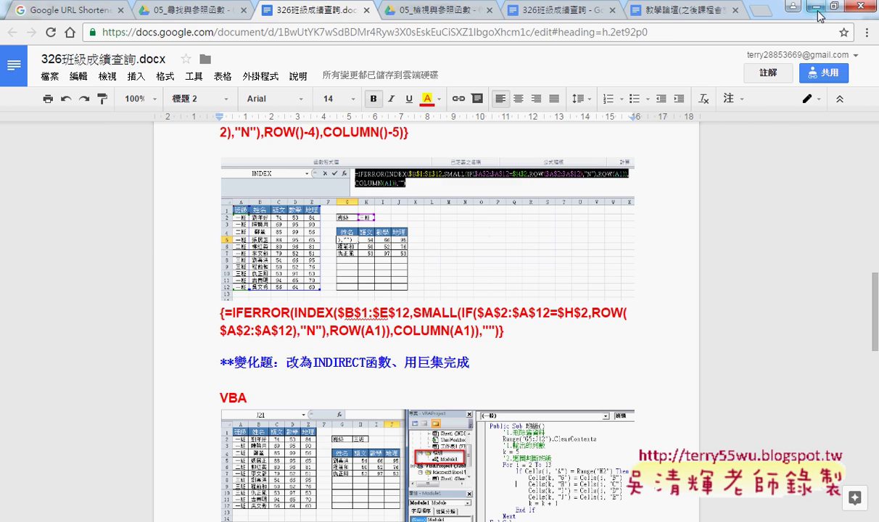
key("alt+Tab")
On the VBA sheet, choose 一班 in H2 and run the 班級 button, dismissing the macro error.
left_click(131, 495)
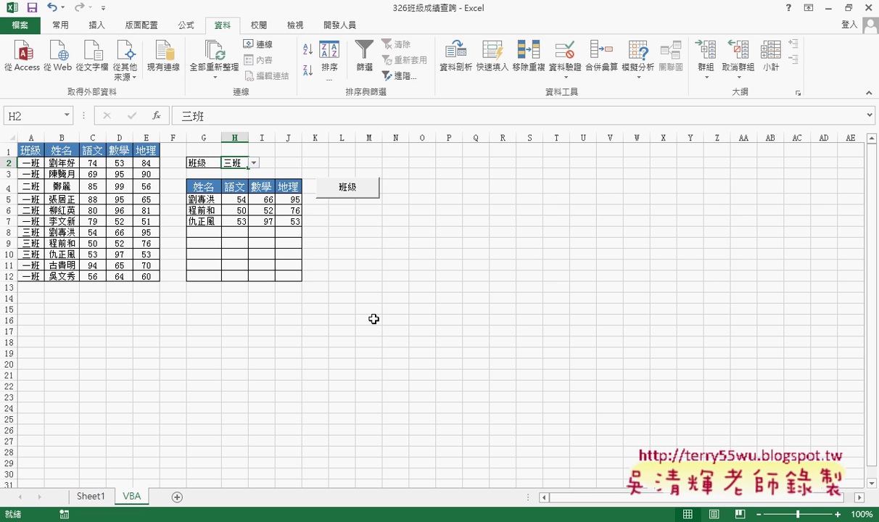
left_click(354, 200)
left_click(254, 163)
left_click(247, 174)
left_click(359, 190)
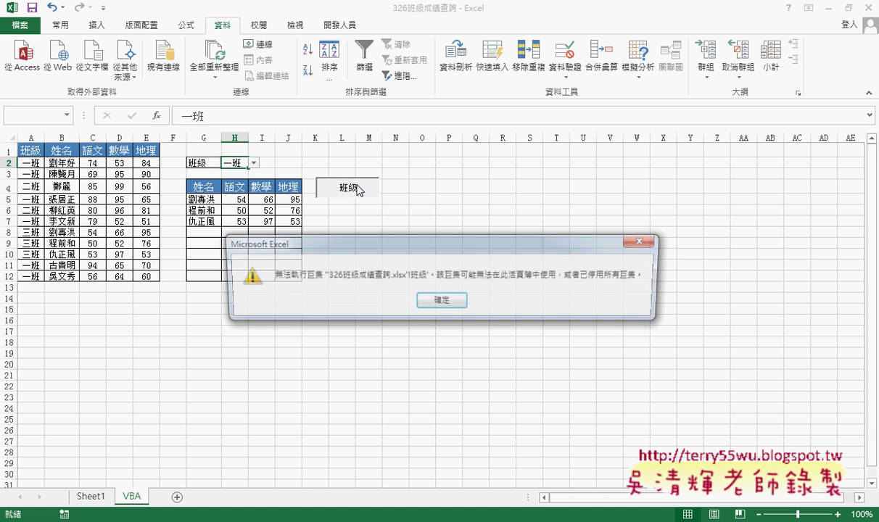
left_click(436, 299)
Check which macro the 班級 button is assigned to, then cancel without changes.
right_click(356, 193)
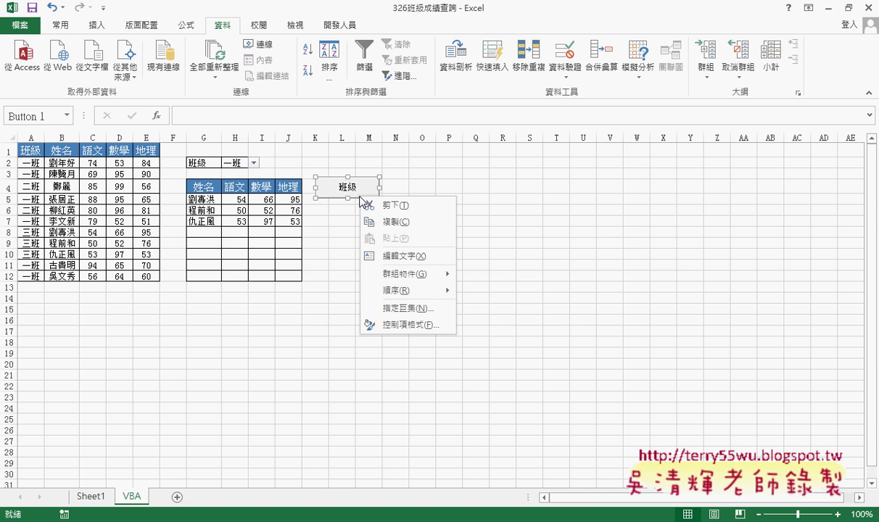
left_click(385, 309)
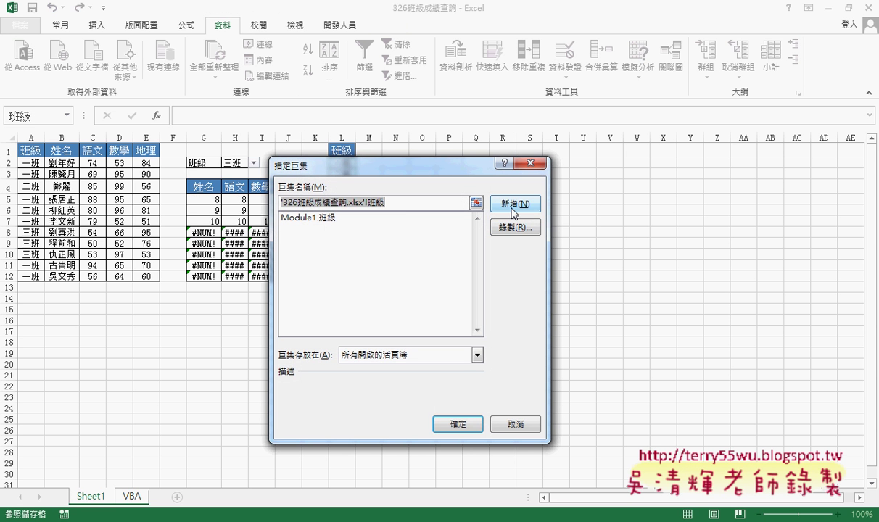
left_click(515, 425)
left_click(400, 298)
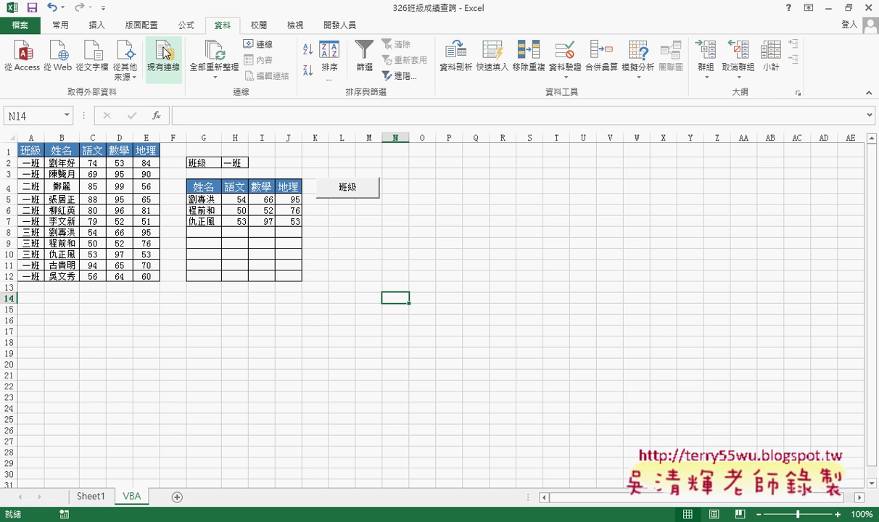
Glance at the Visual Basic editor, then recheck the 班級 button's macro assignment.
left_click(328, 26)
left_click(22, 57)
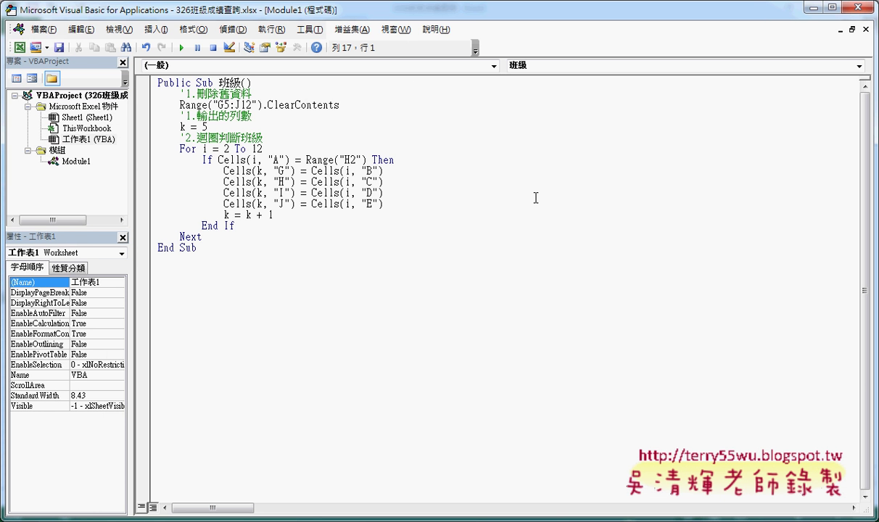
left_click(858, 8)
right_click(365, 189)
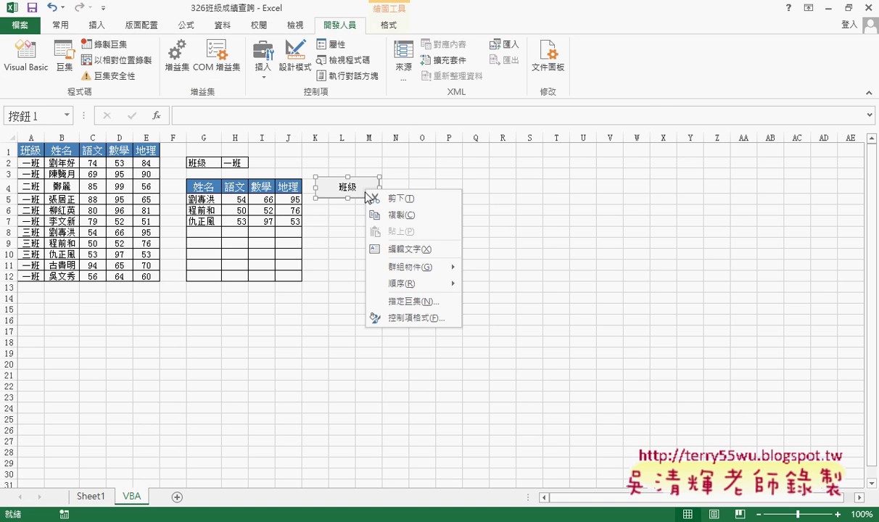
left_click(415, 302)
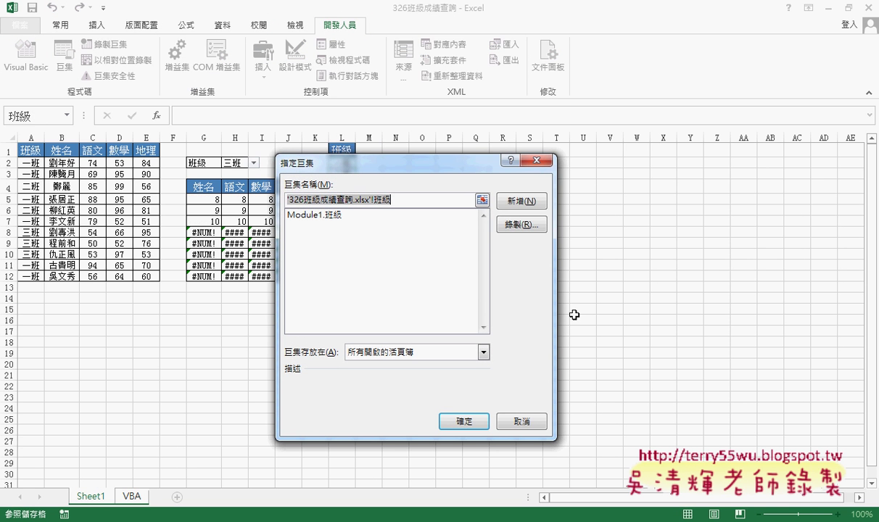
left_click(517, 422)
Rerun the 班級 button on the VBA sheet, dismiss the error, and open the macro code editor.
left_click(236, 398)
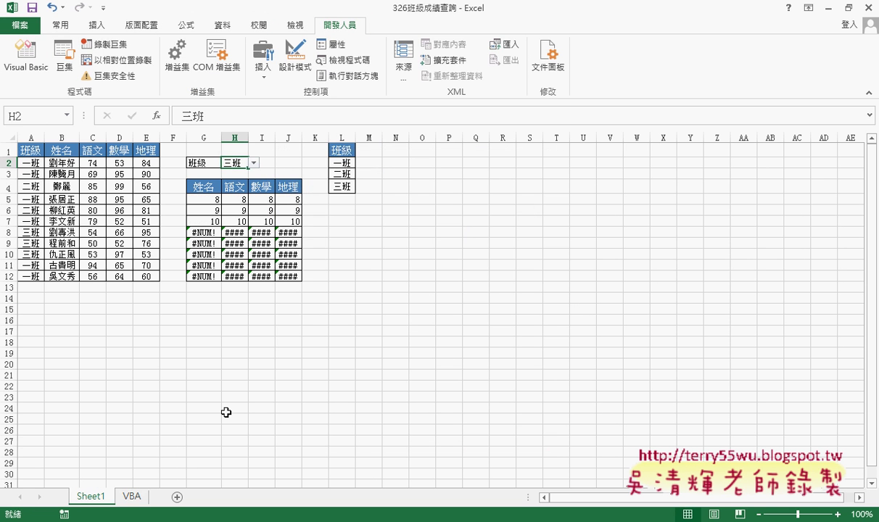
left_click(132, 496)
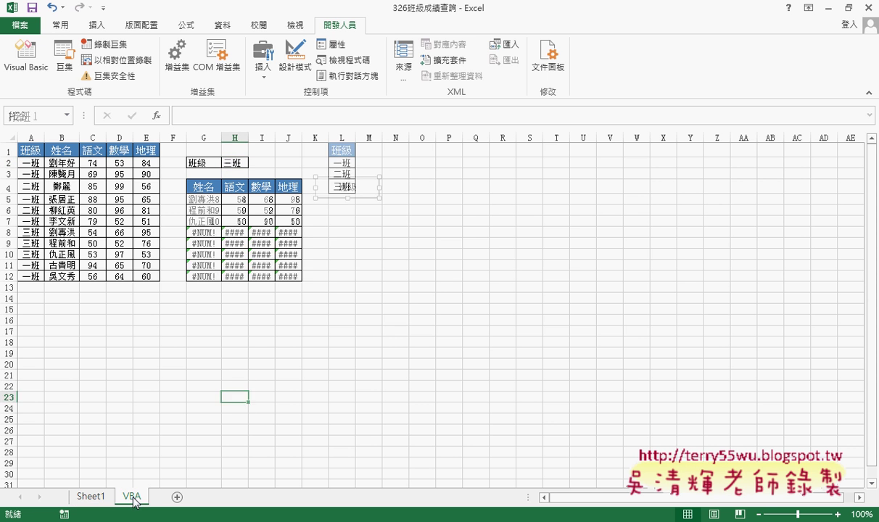
left_click(388, 219)
left_click(371, 195)
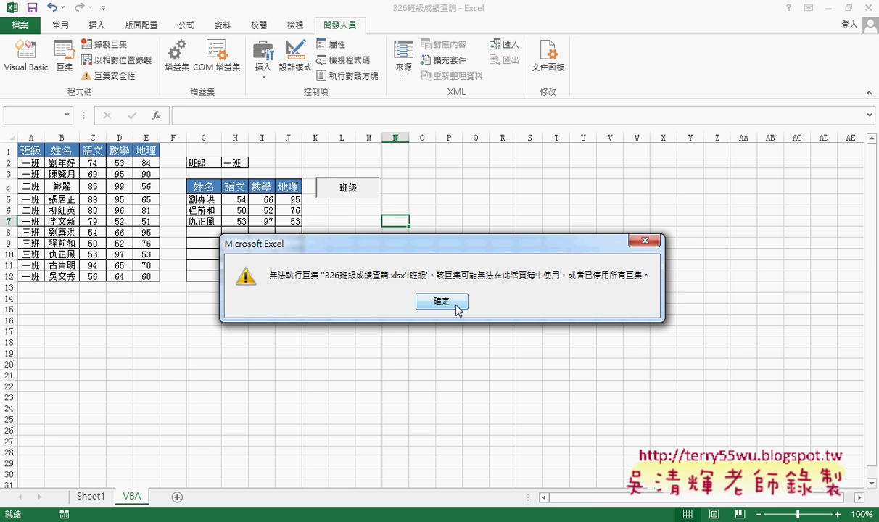
left_click(457, 310)
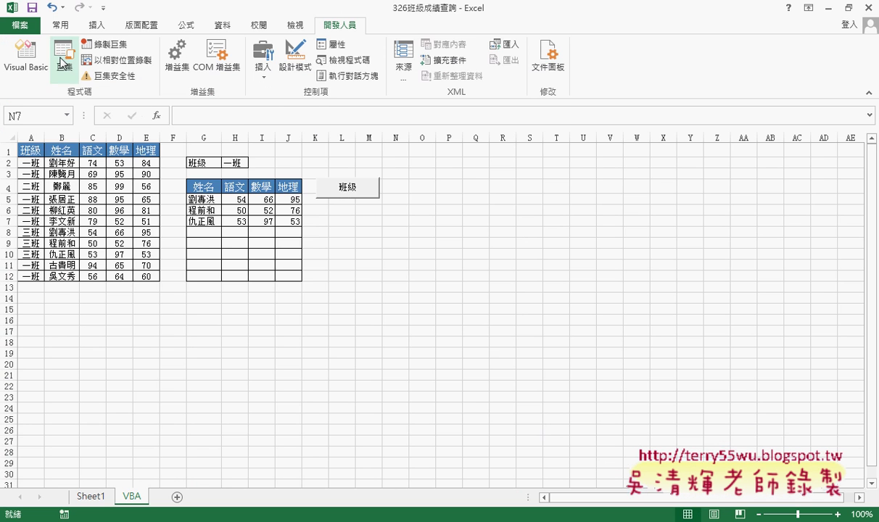
left_click(21, 54)
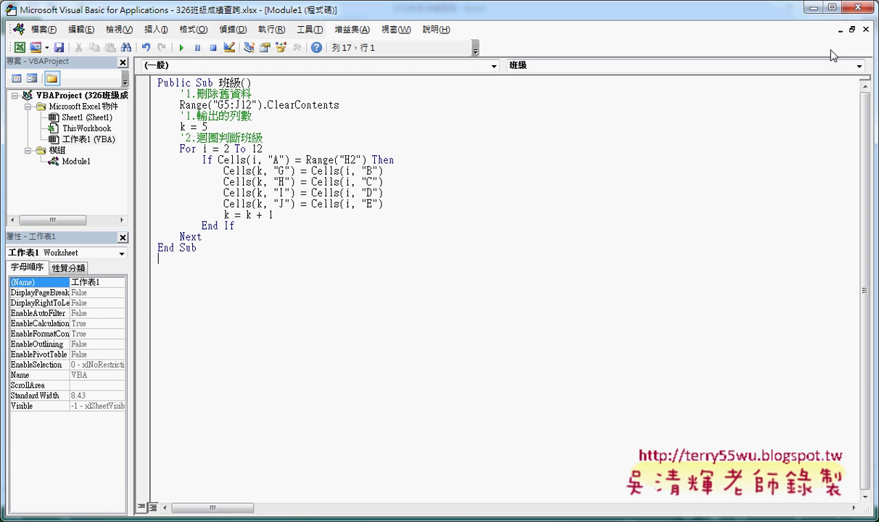
Choose 二班 in H2 and run the 班級 macro, dismissing its error message.
left_click(855, 8)
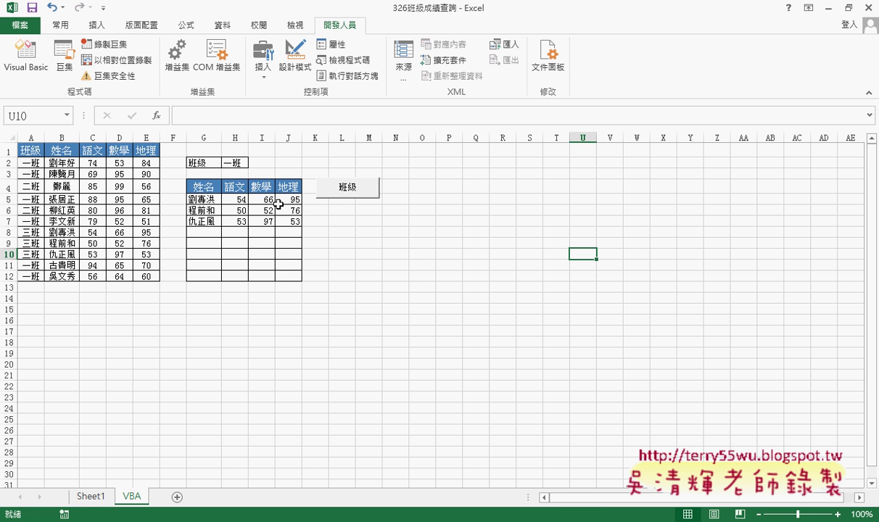
left_click_drag(205, 200, 286, 221)
left_click(341, 232)
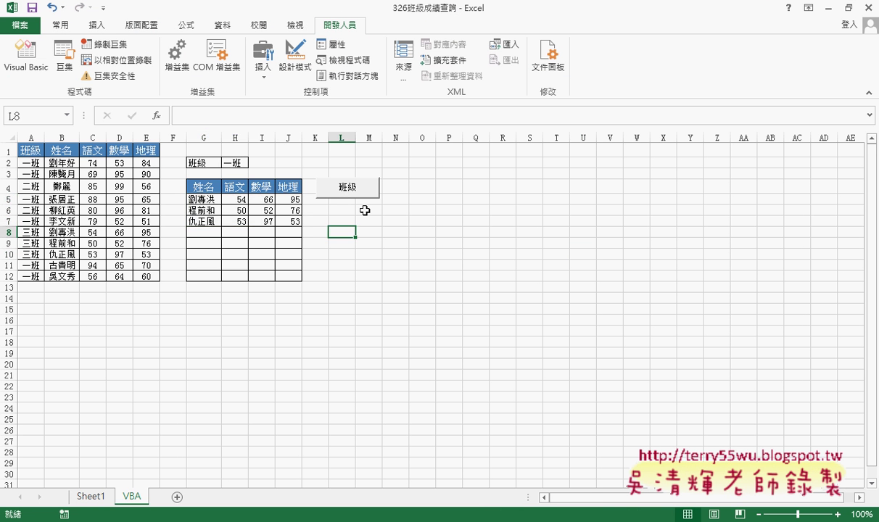
left_click(240, 165)
left_click(254, 164)
left_click(232, 181)
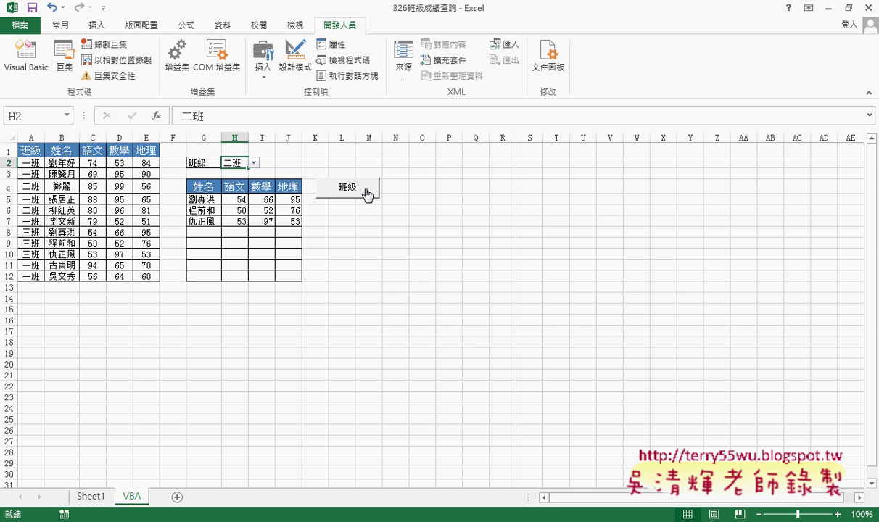
left_click(365, 192)
left_click(440, 300)
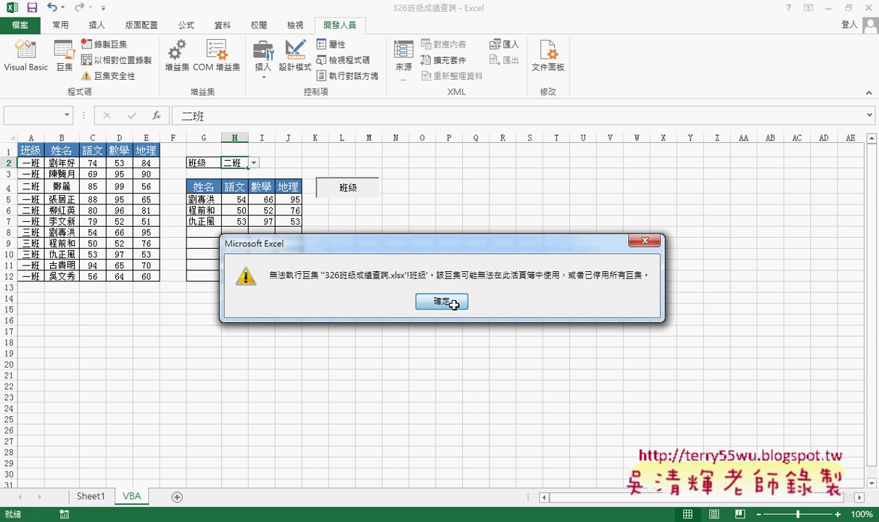
Look over Sheet1 and the macro code, then return to the VBA sheet.
left_click(109, 497)
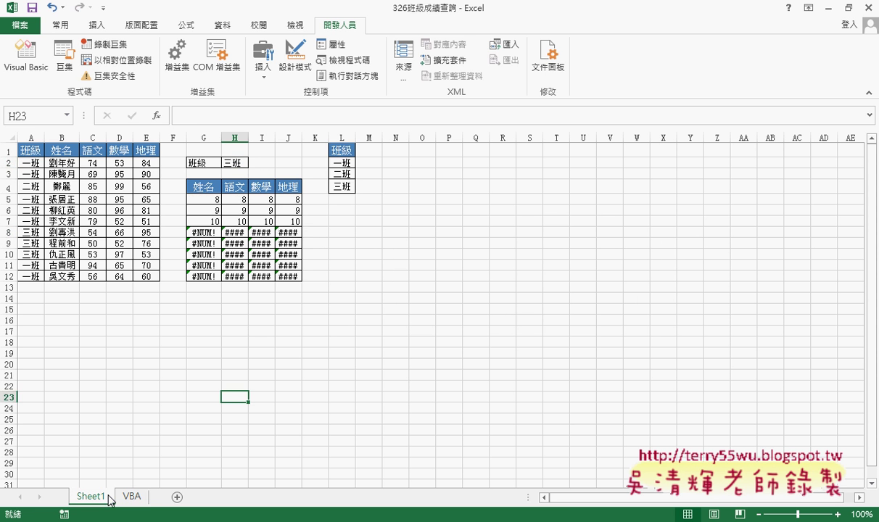
left_click(334, 438)
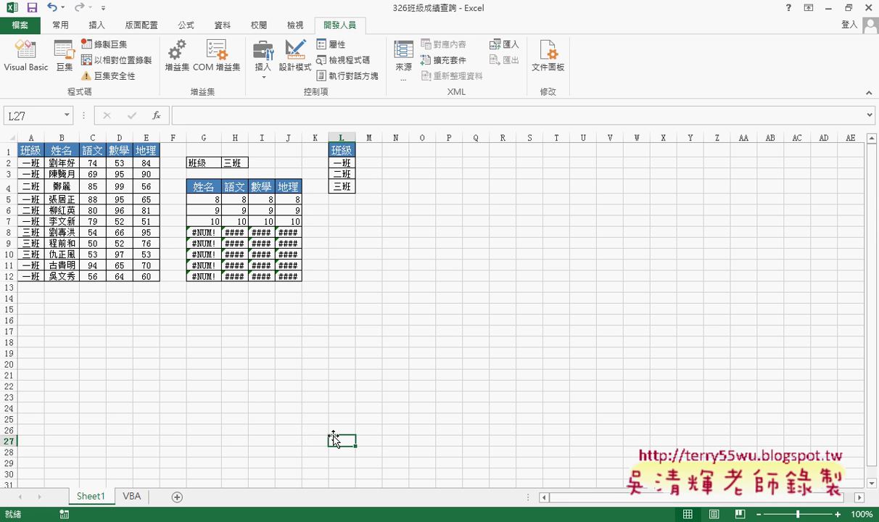
left_click(26, 56)
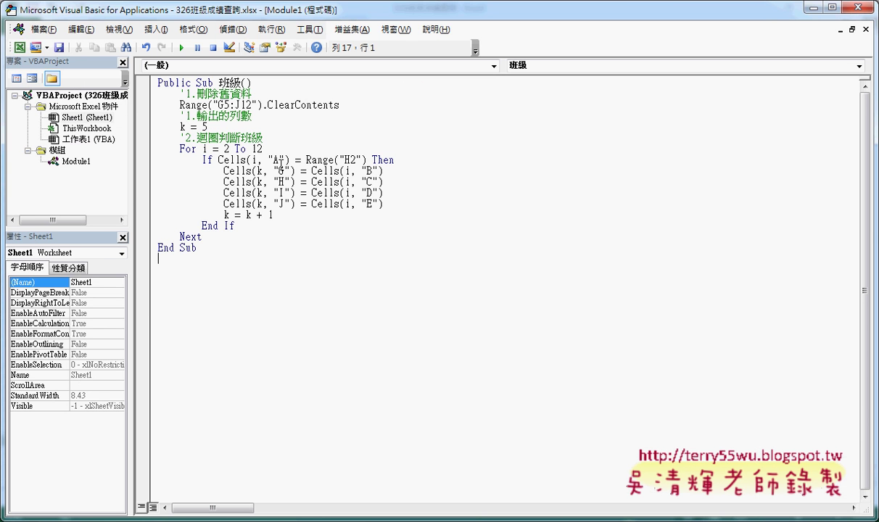
left_click(810, 7)
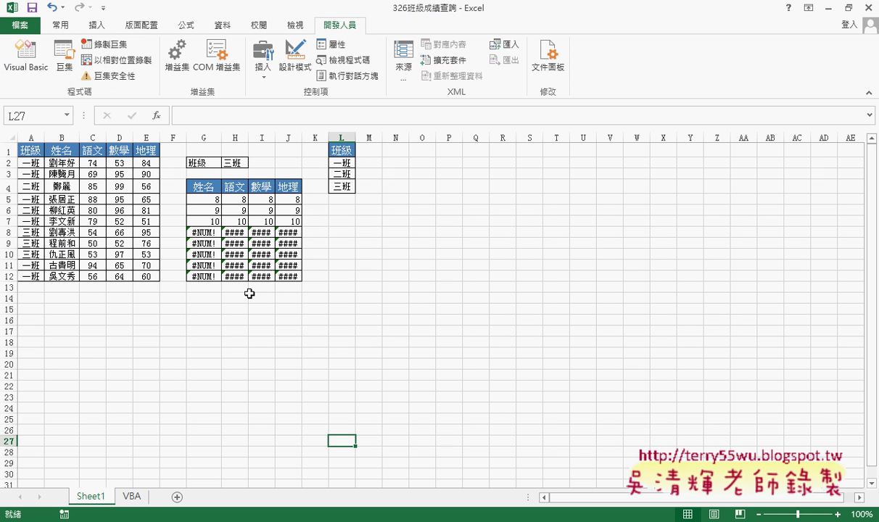
left_click(131, 497)
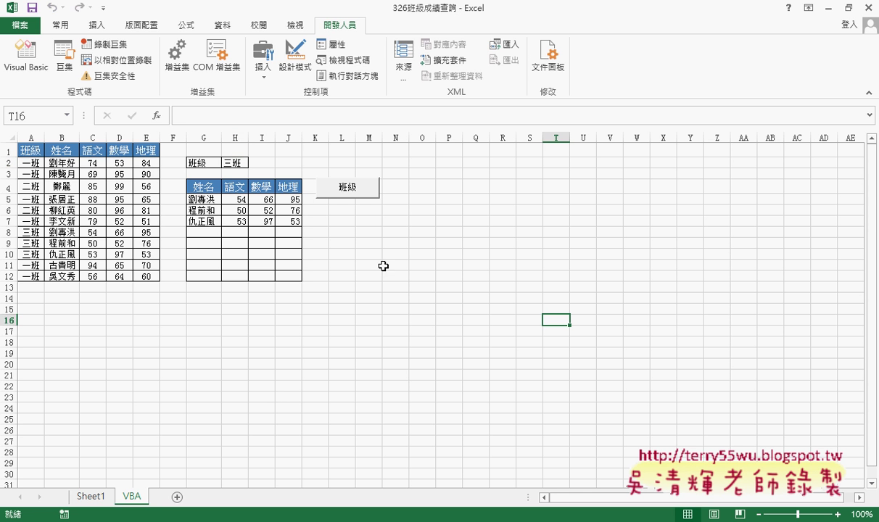
Run the lookup for 一班 in H2, erasing stray ink with Esc and rerunning it.
left_click(237, 161)
left_click(248, 174)
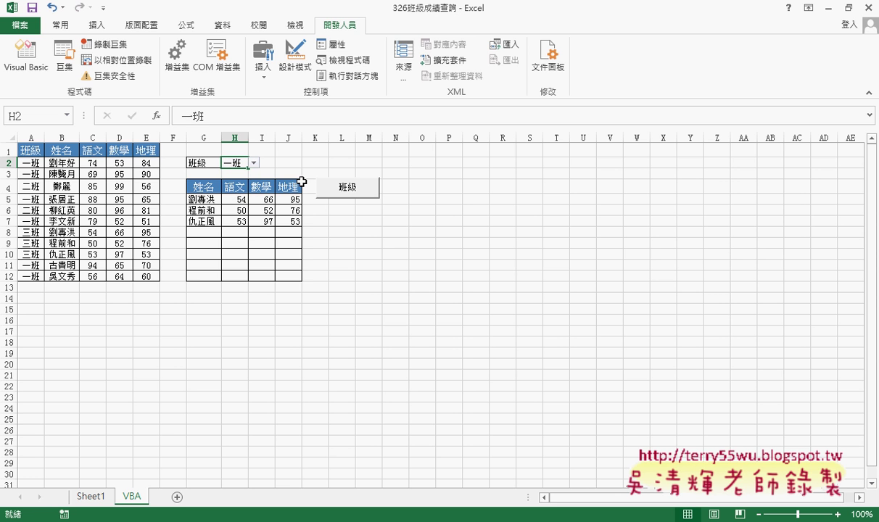
left_click(349, 190)
mouse_move(248, 200)
left_mouse_down()
mouse_move(220, 217)
mouse_move(249, 231)
left_mouse_up()
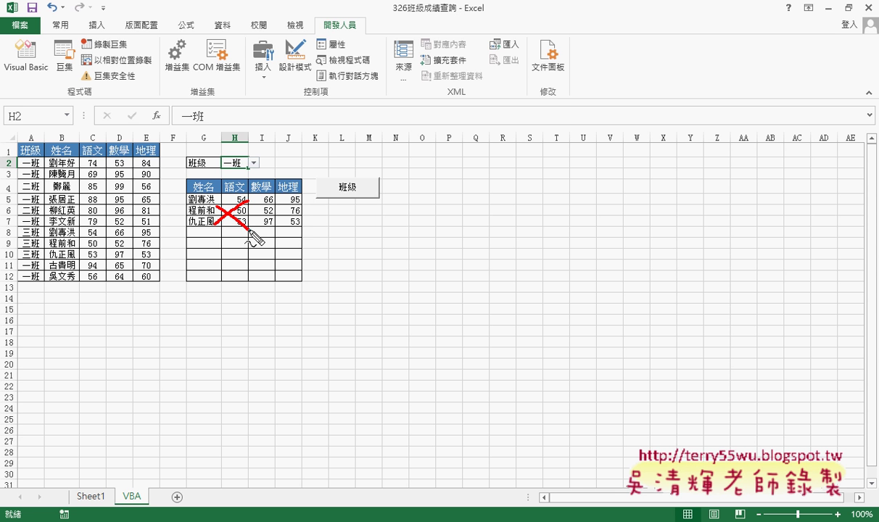
key("Escape")
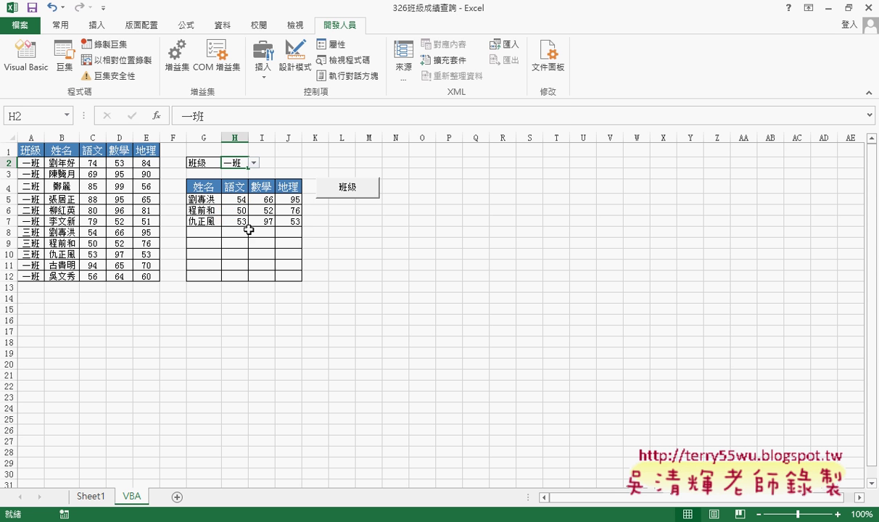
left_click(338, 190)
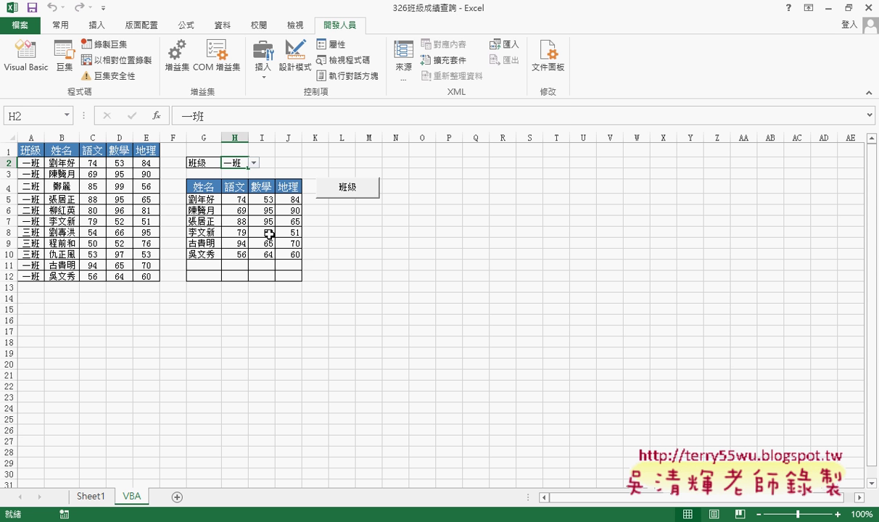
Switch H2 to 二班, rerun the lookup, and select the G5:J12 results.
left_click(253, 163)
left_click(245, 181)
left_click(336, 190)
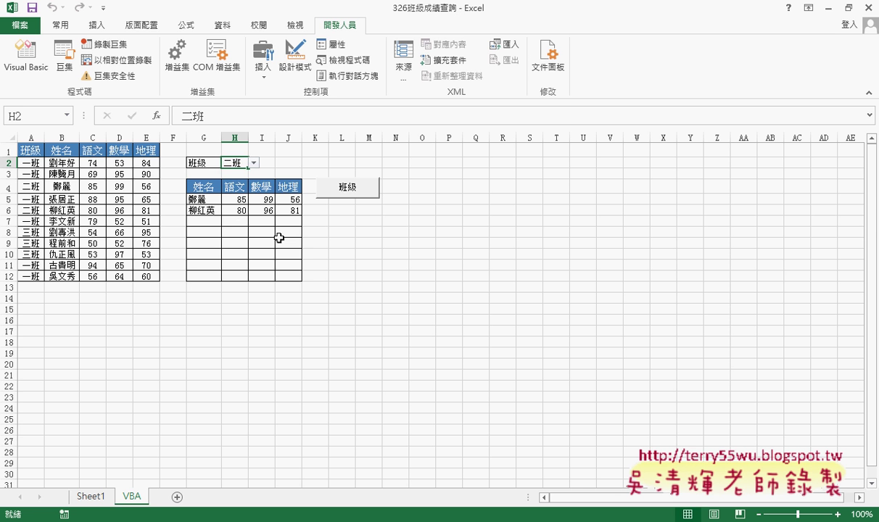
mouse_move(204, 199)
left_mouse_down()
mouse_move(298, 276)
mouse_move(292, 277)
left_mouse_up()
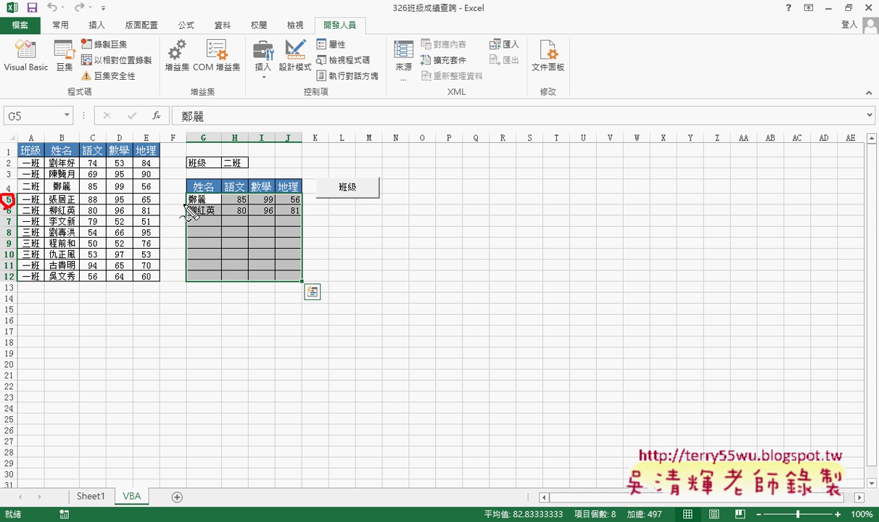
mouse_move(358, 220)
left_mouse_down()
mouse_move(361, 244)
mouse_move(384, 231)
mouse_move(395, 244)
mouse_move(410, 227)
left_mouse_up()
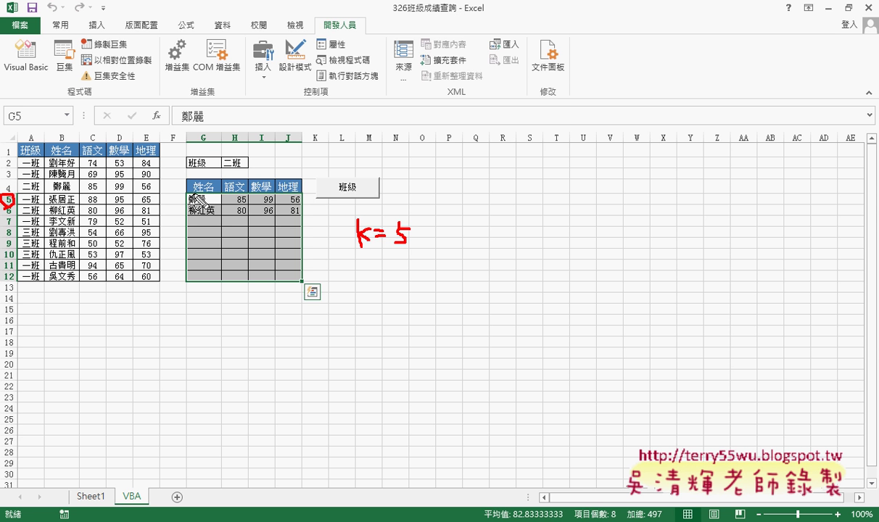
left_click_drag(355, 253, 412, 252)
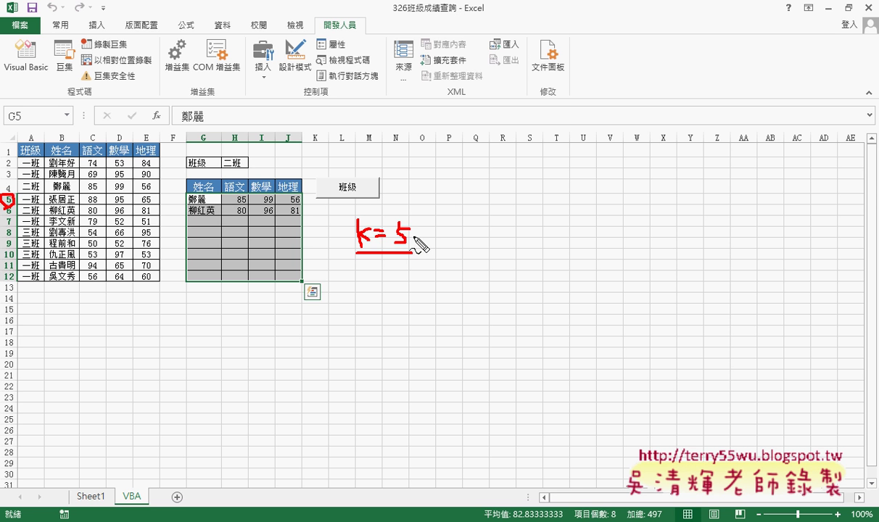
left_click_drag(411, 235, 428, 246)
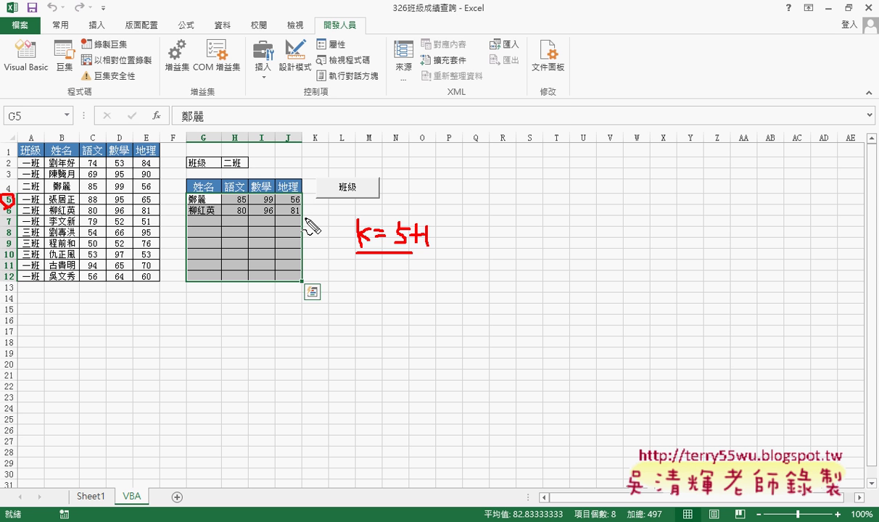
left_click_drag(243, 155, 246, 169)
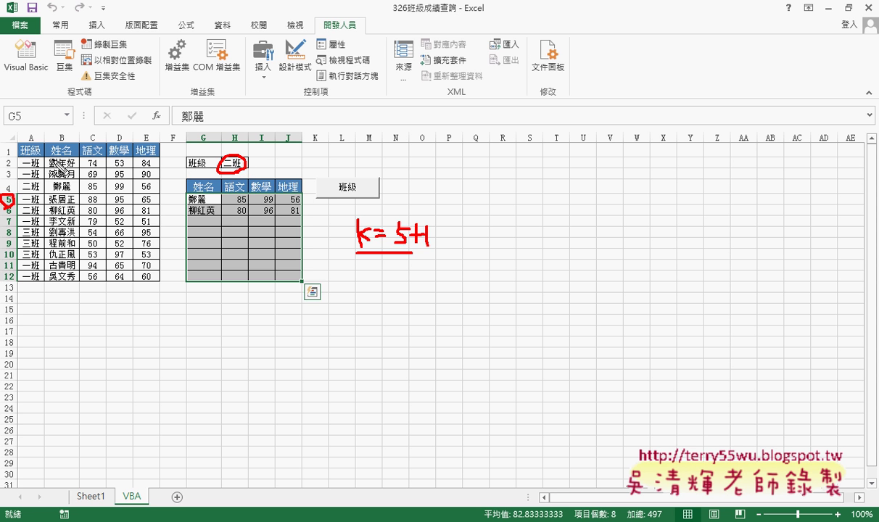
left_click_drag(41, 163, 45, 176)
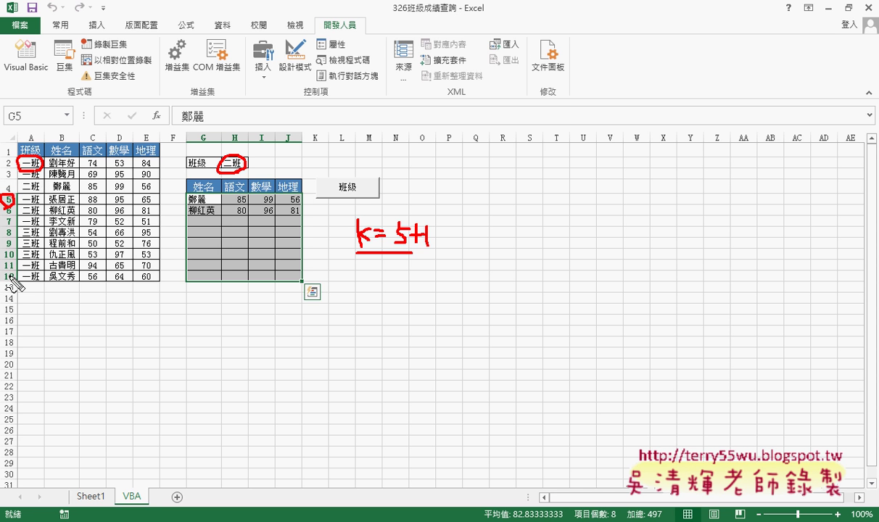
left_click_drag(26, 132, 32, 144)
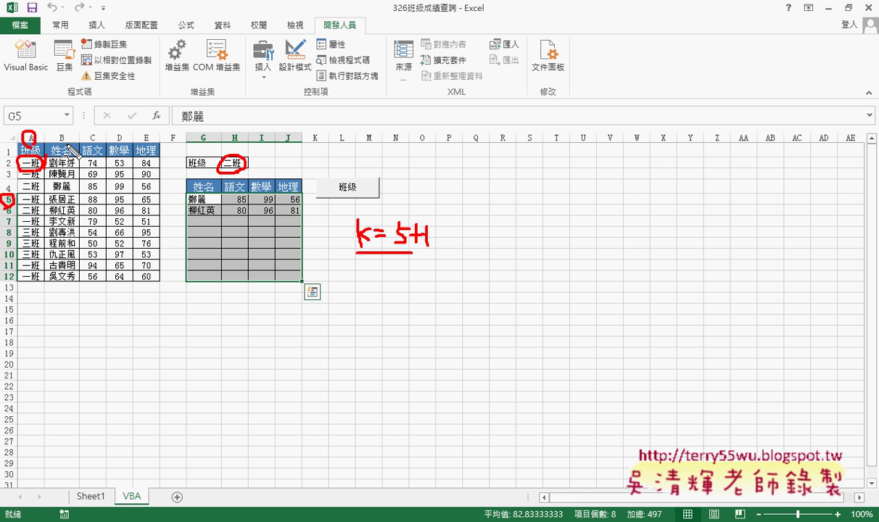
left_click_drag(45, 155, 46, 163)
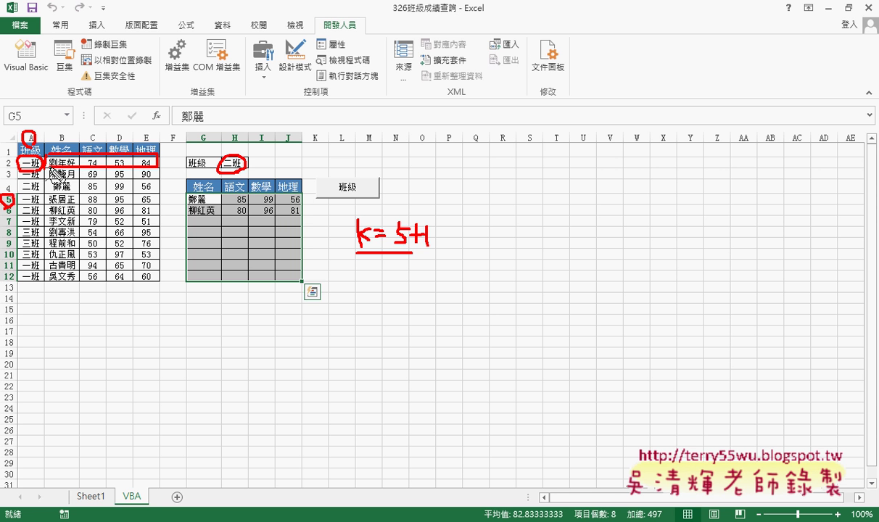
left_click_drag(160, 166, 191, 198)
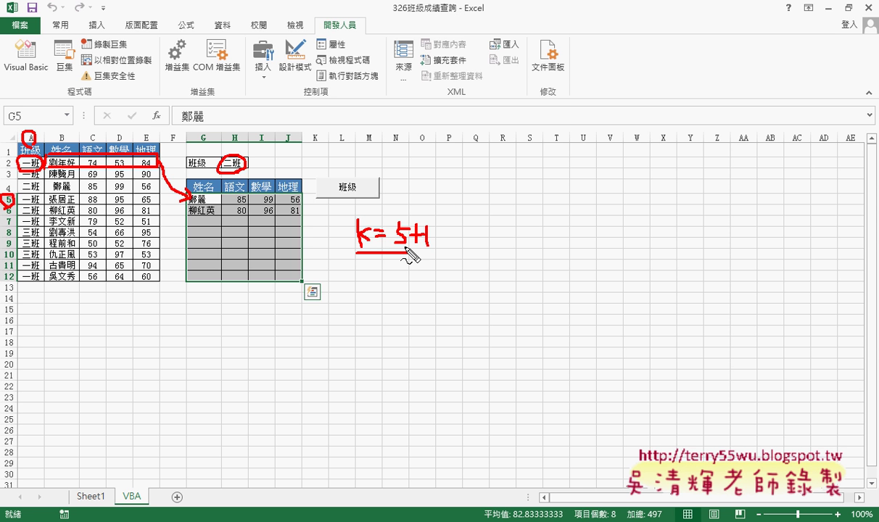
key("Escape")
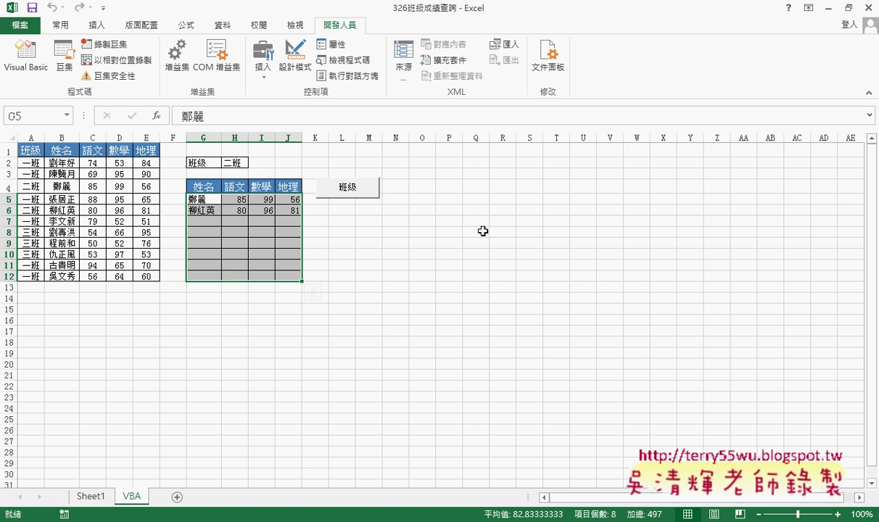
Open the 班級 macro's code in Module1 through the button's Assign Macro > Edit.
right_click(373, 196)
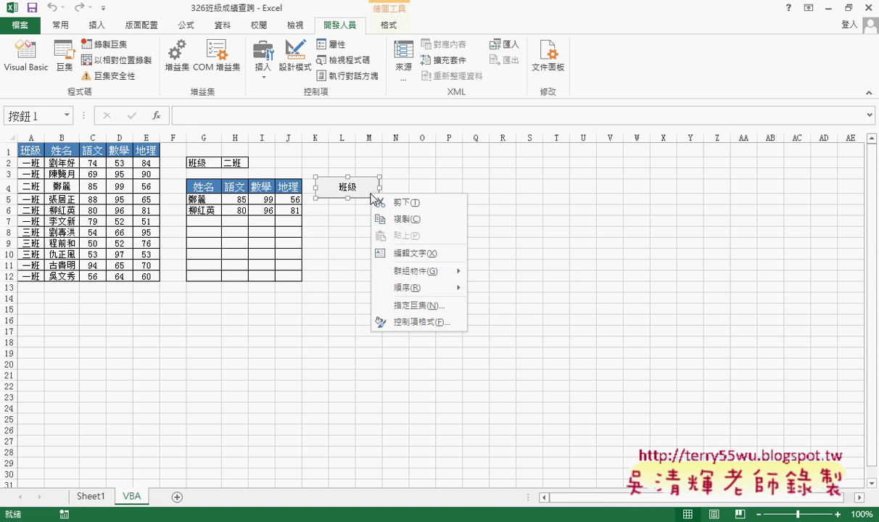
left_click(418, 306)
left_click(544, 210)
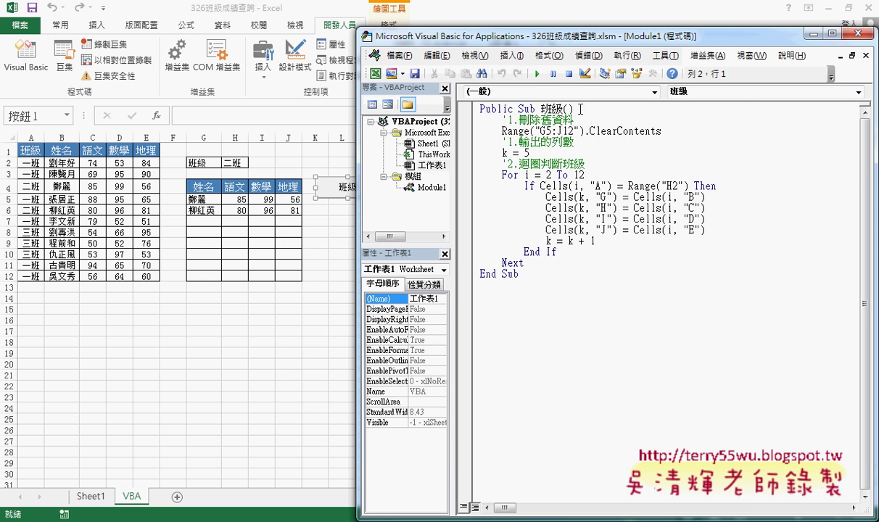
left_click(433, 188)
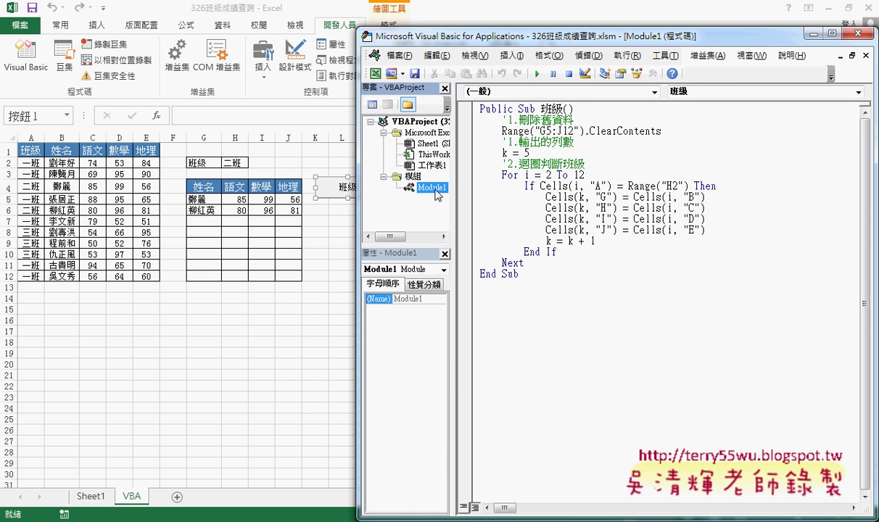
left_click(540, 108)
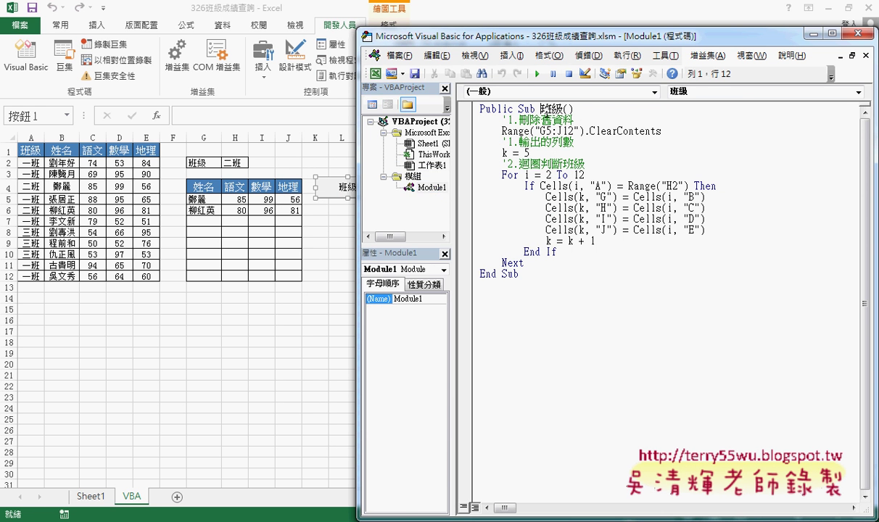
key("ctrl+shift+Right")
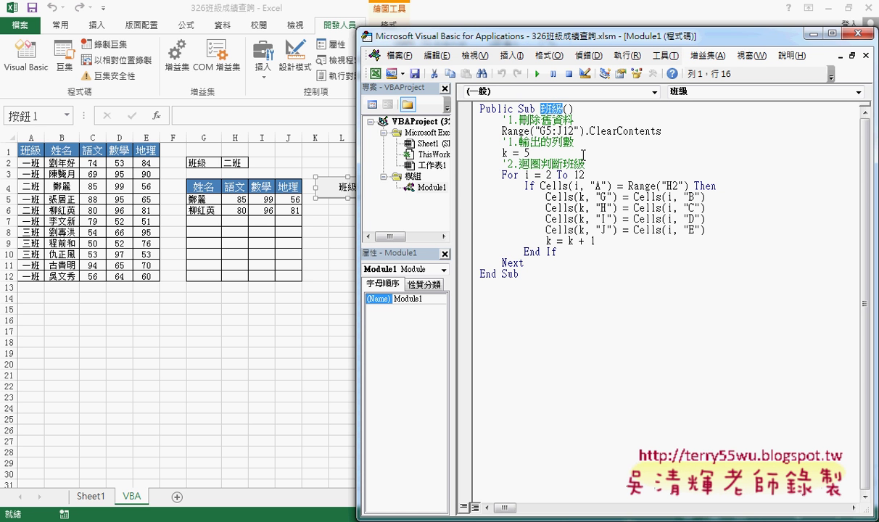
Renumber the output-row comment to 2 and the loop comment to 3.
left_click(510, 142)
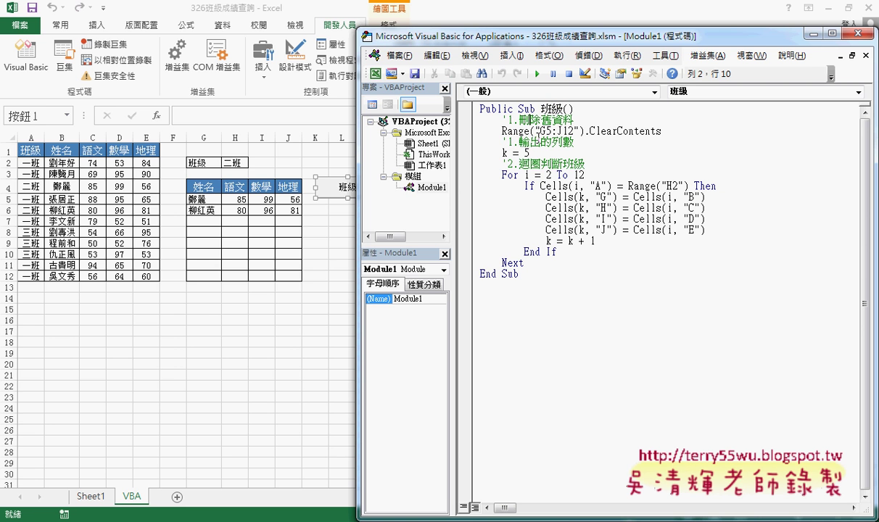
double_click(509, 143)
type("2")
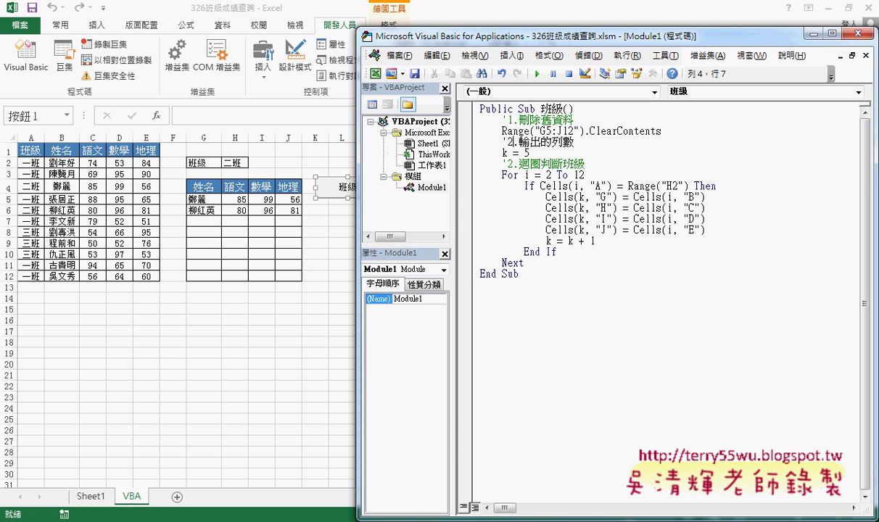
left_click_drag(574, 142, 499, 143)
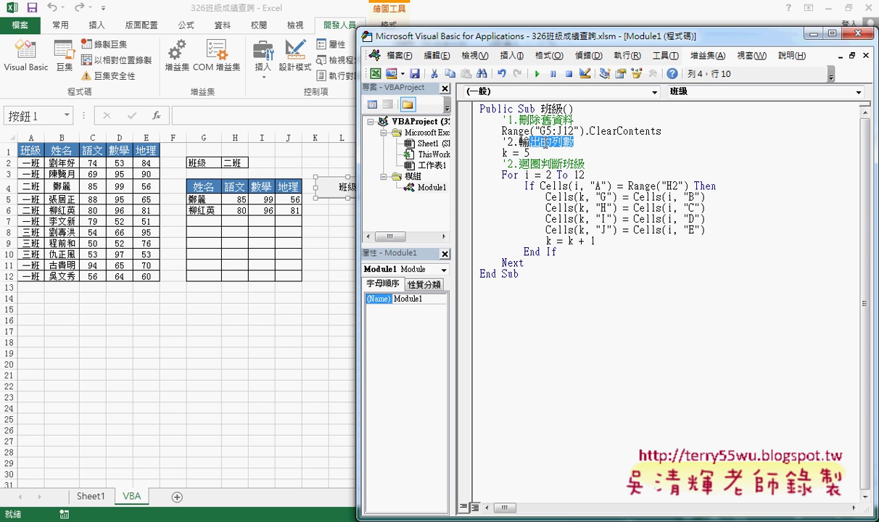
double_click(509, 164)
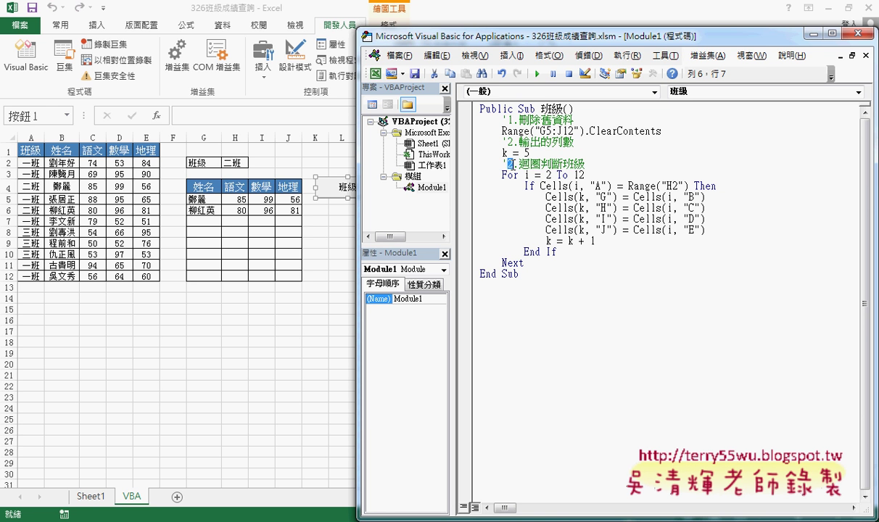
type("3")
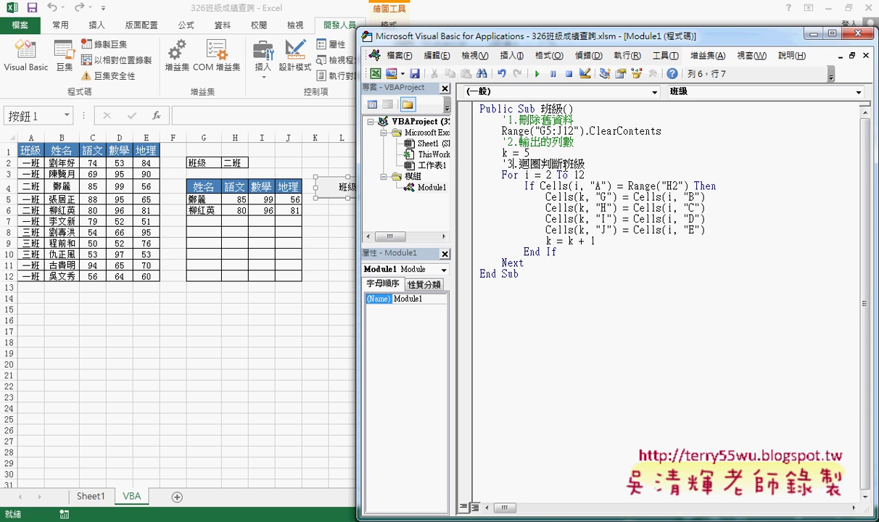
left_click(574, 263)
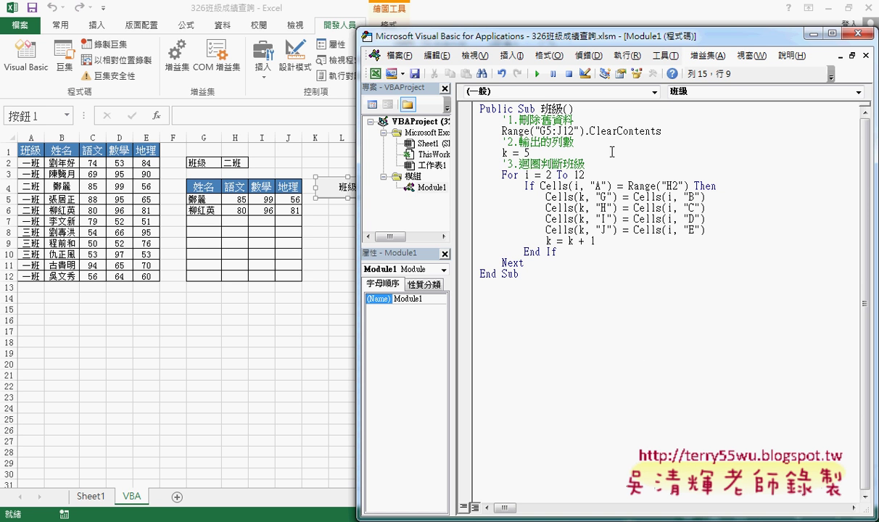
left_click_drag(501, 132, 673, 133)
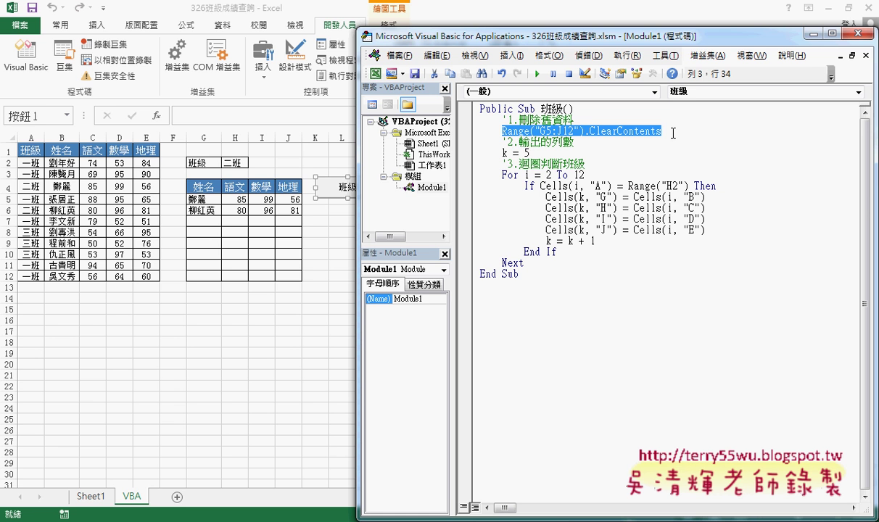
left_click_drag(501, 153, 535, 154)
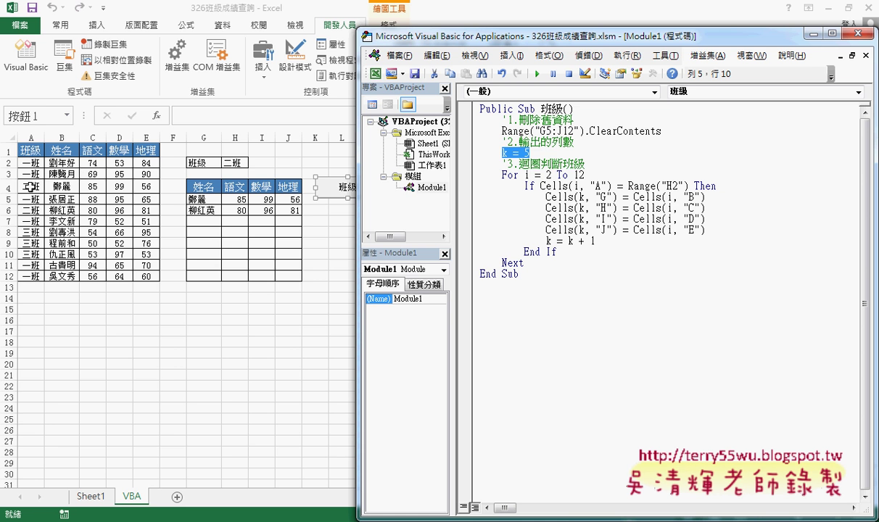
left_click(549, 174)
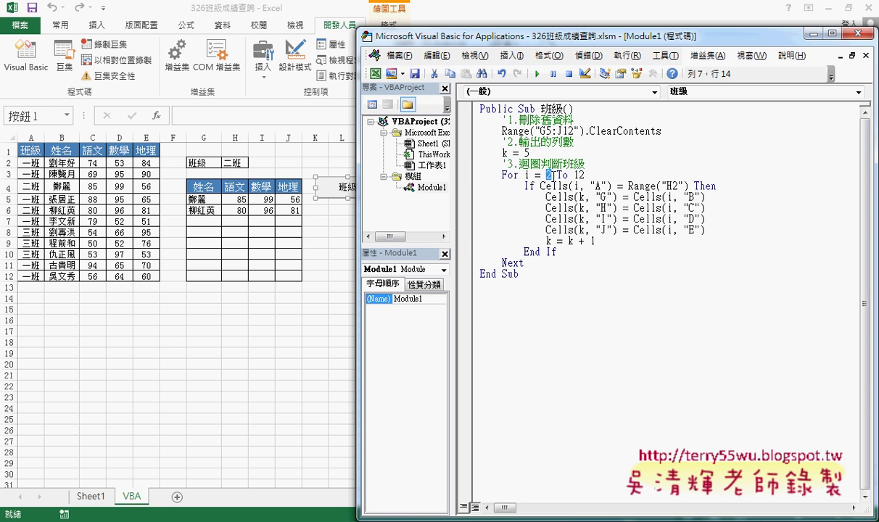
double_click(578, 175)
double_click(531, 186)
left_click(530, 187)
left_click_drag(540, 187, 608, 187)
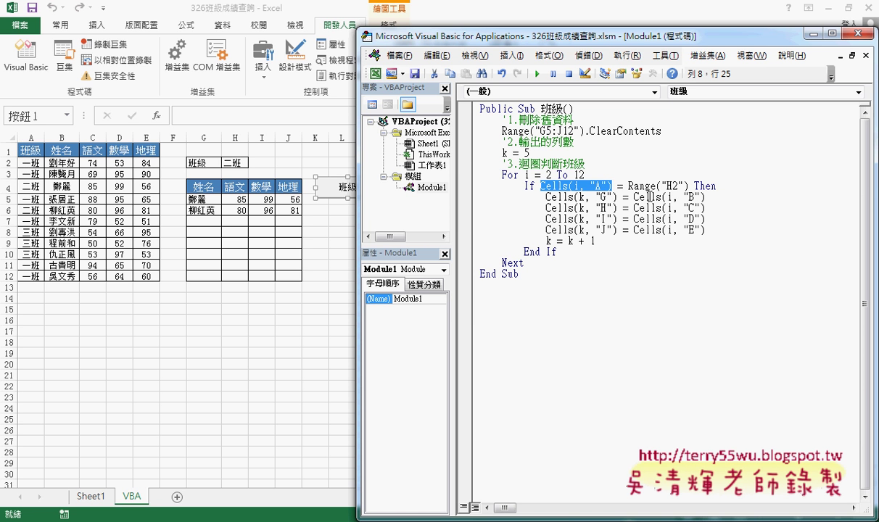
left_click_drag(628, 186, 687, 187)
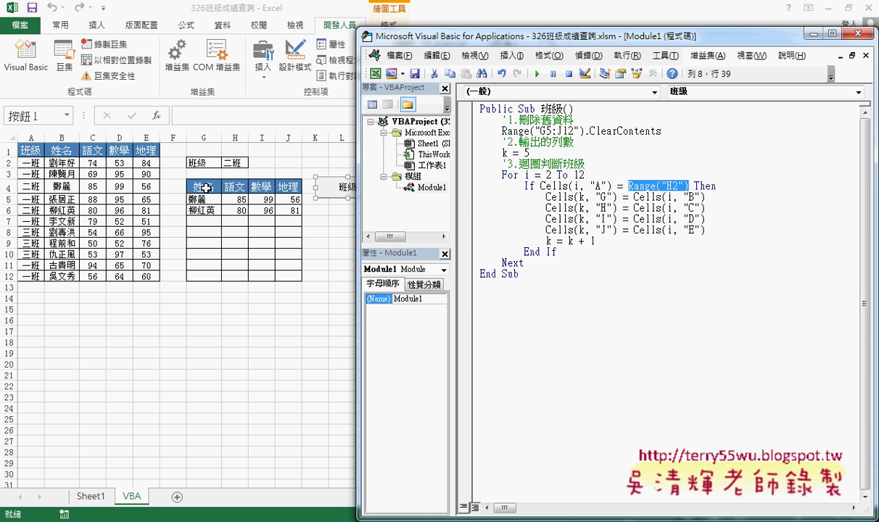
left_click(243, 163)
left_click_drag(239, 154, 249, 173)
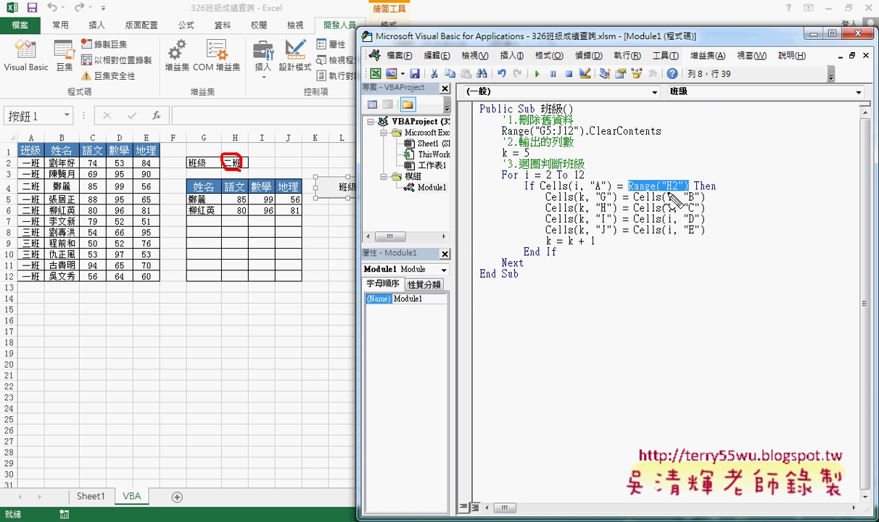
mouse_move(665, 192)
left_mouse_down()
mouse_move(678, 191)
mouse_move(649, 191)
left_mouse_up()
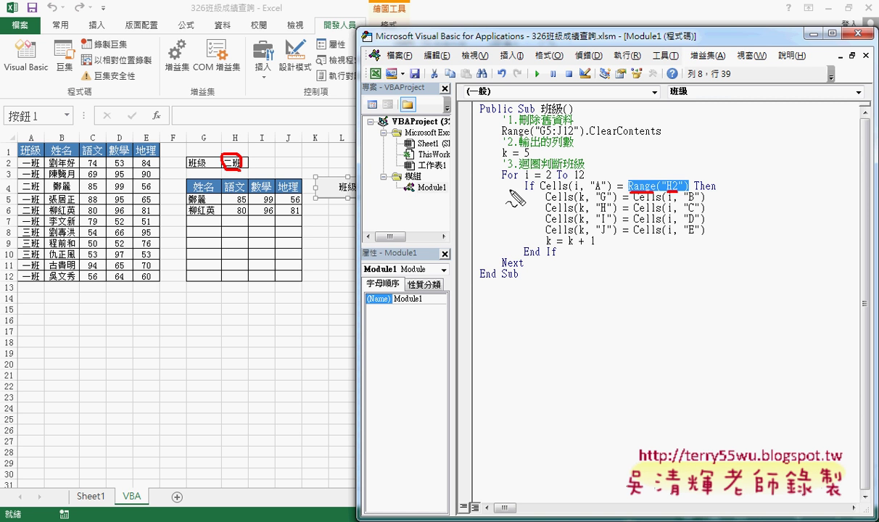
left_click_drag(12, 155, 22, 154)
left_click_drag(11, 278, 20, 277)
left_click_drag(546, 194, 565, 194)
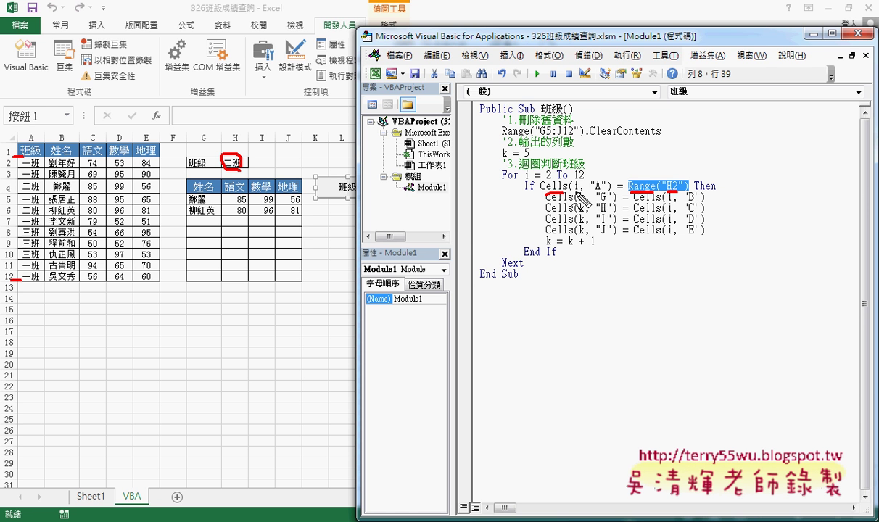
left_click_drag(573, 194, 580, 194)
left_click_drag(502, 180, 517, 181)
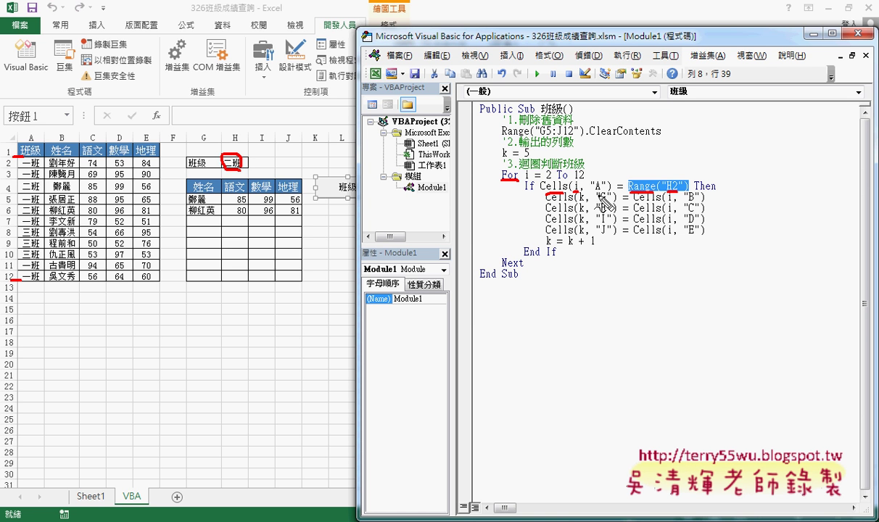
left_click_drag(38, 154, 44, 170)
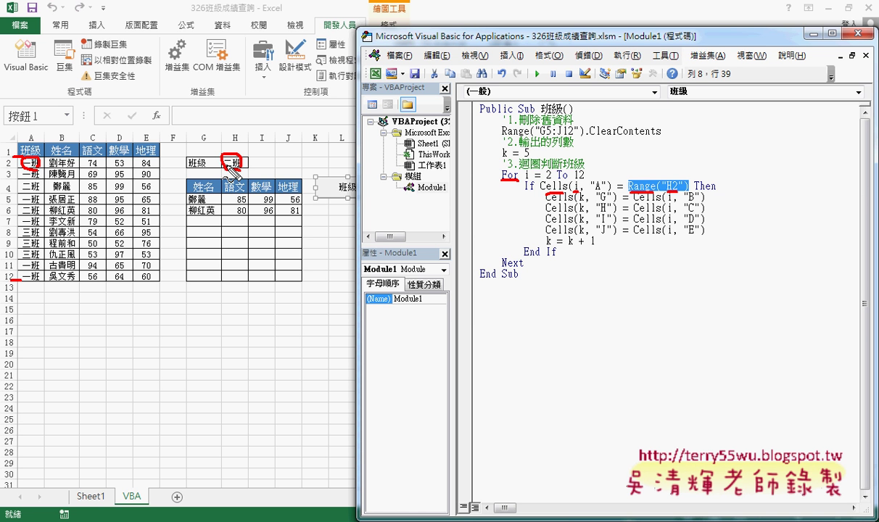
left_click_drag(508, 191, 516, 258)
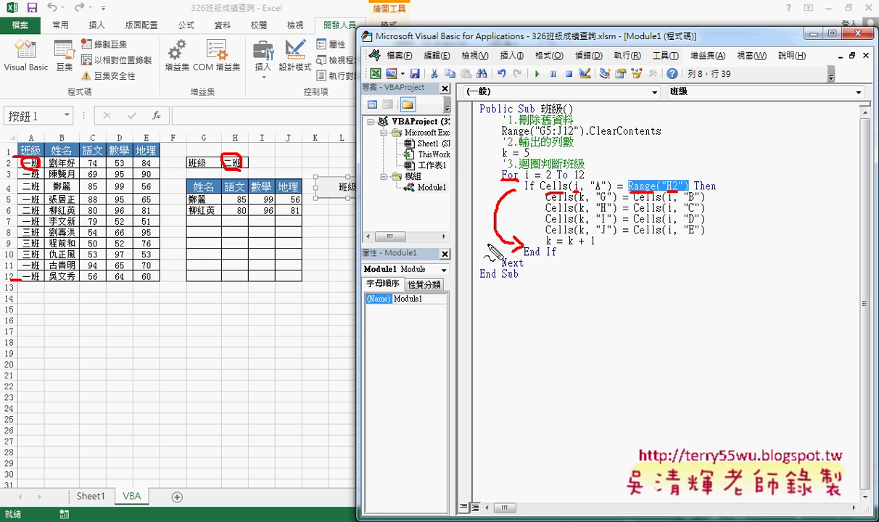
left_click_drag(498, 262, 517, 177)
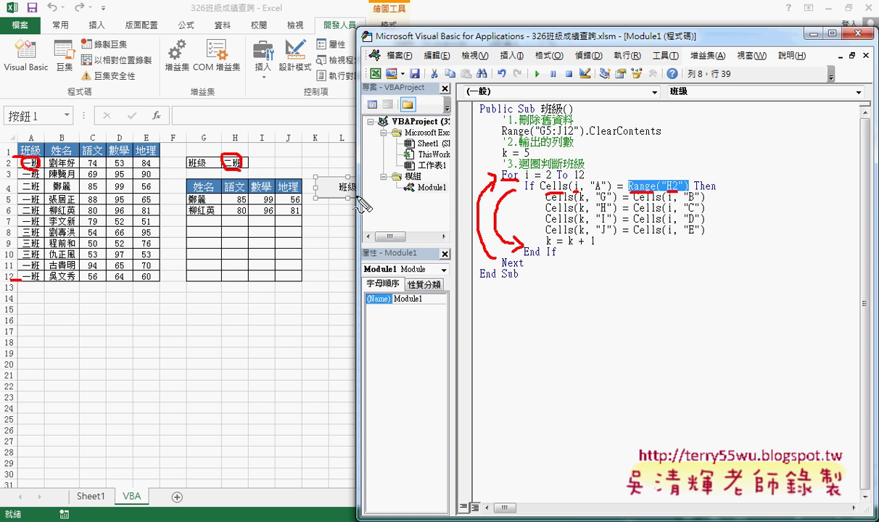
left_click_drag(36, 168, 33, 186)
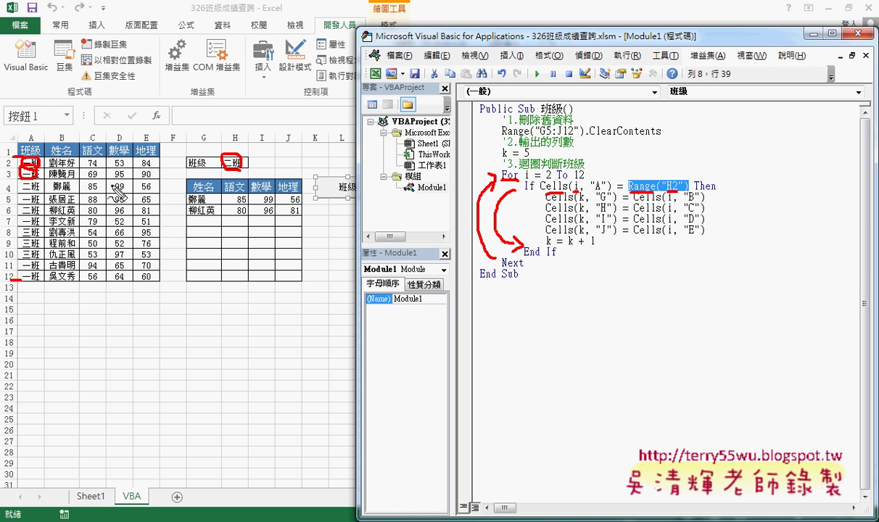
left_click_drag(40, 181, 48, 195)
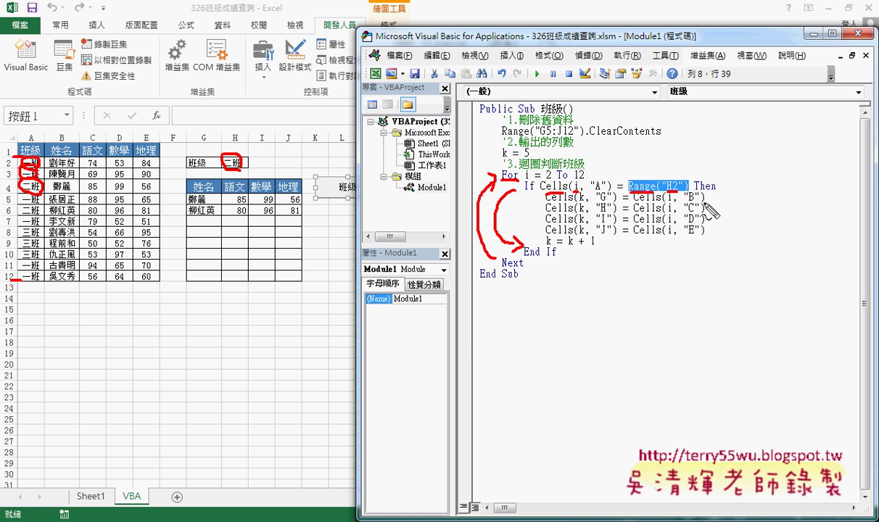
mouse_move(703, 203)
left_mouse_down()
mouse_move(633, 202)
mouse_move(587, 175)
mouse_move(597, 183)
left_mouse_up()
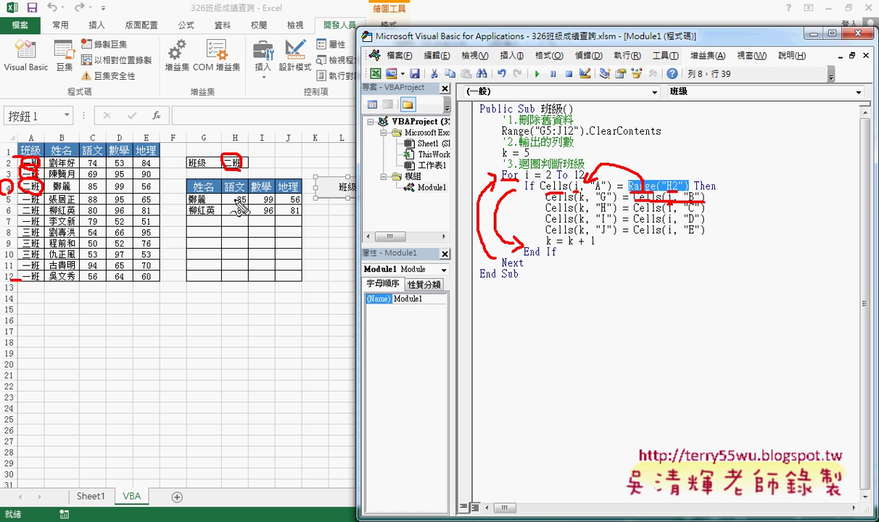
left_click_drag(64, 182, 70, 197)
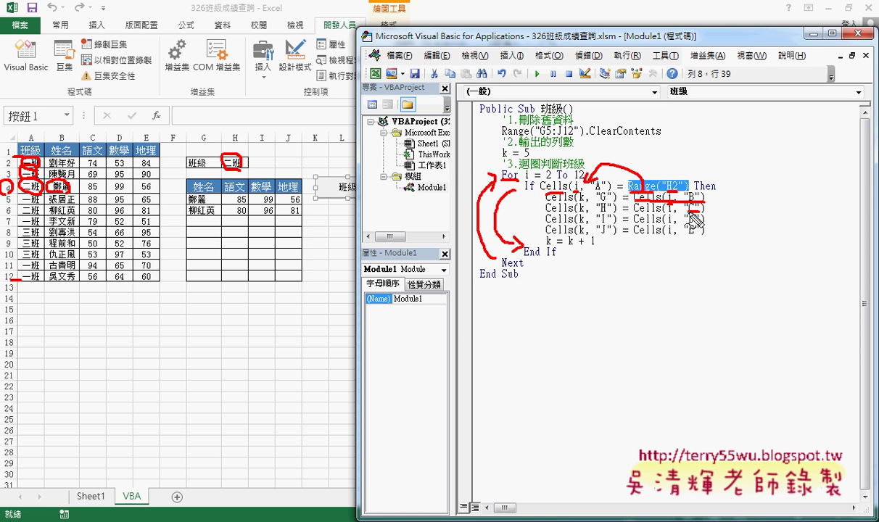
left_click_drag(687, 210, 701, 209)
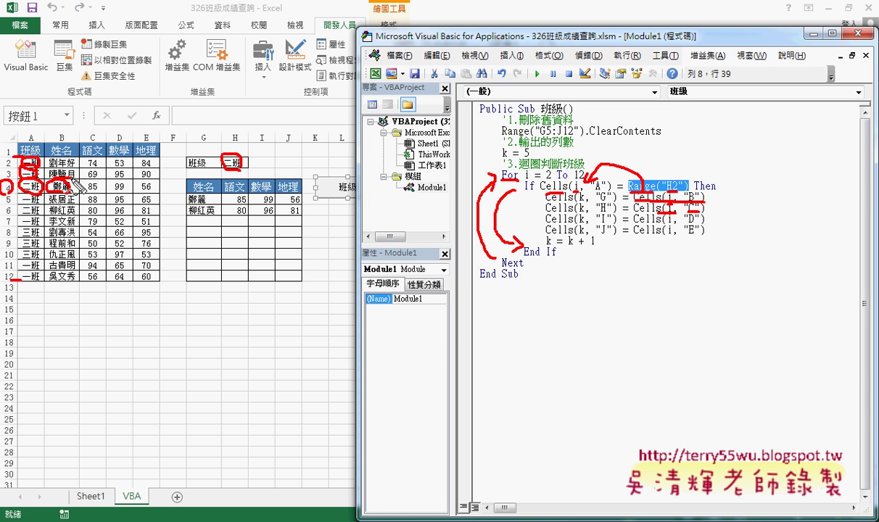
mouse_move(16, 176)
left_mouse_down()
mouse_move(156, 178)
mouse_move(66, 190)
mouse_move(70, 182)
left_mouse_up()
mouse_move(159, 190)
left_mouse_down()
mouse_move(181, 200)
mouse_move(171, 206)
left_mouse_up()
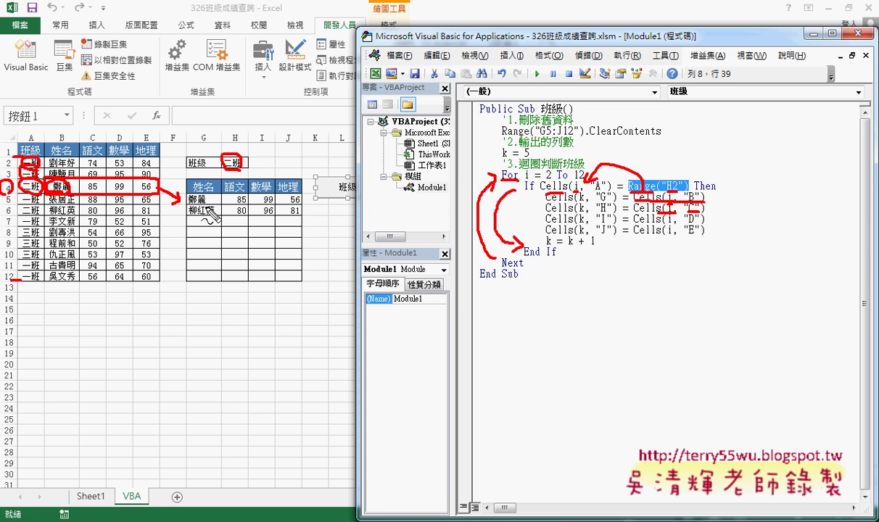
left_click_drag(575, 204, 589, 202)
left_click_drag(521, 161, 534, 161)
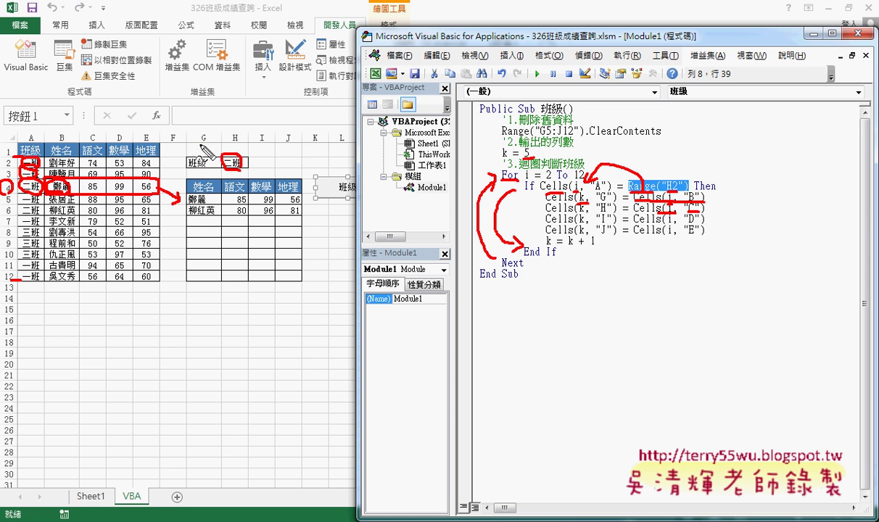
left_click_drag(200, 145, 212, 144)
left_click_drag(284, 143, 293, 142)
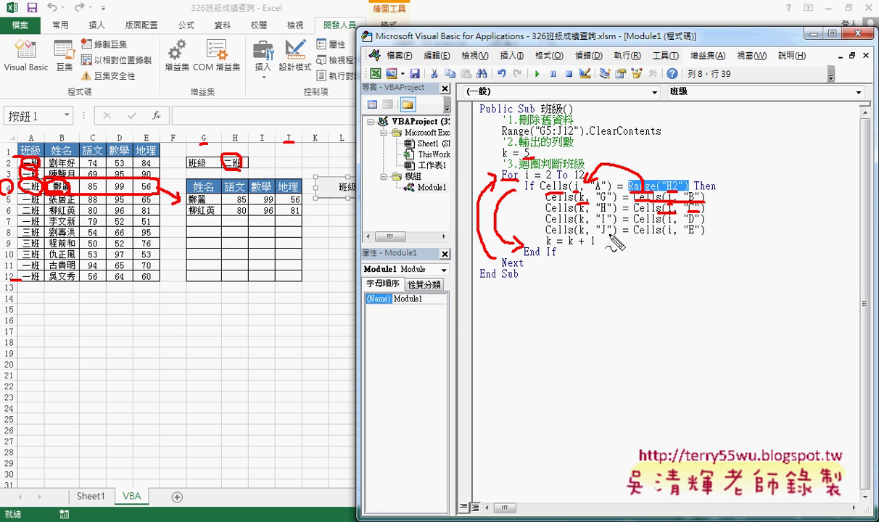
mouse_move(576, 197)
left_mouse_down()
mouse_move(589, 196)
mouse_move(589, 232)
left_mouse_up()
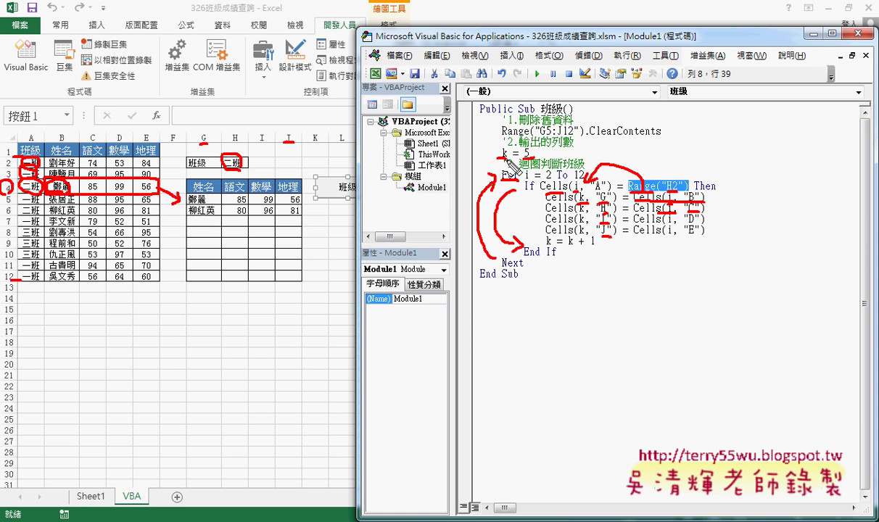
mouse_move(568, 247)
left_mouse_down()
mouse_move(599, 247)
mouse_move(546, 240)
left_mouse_up()
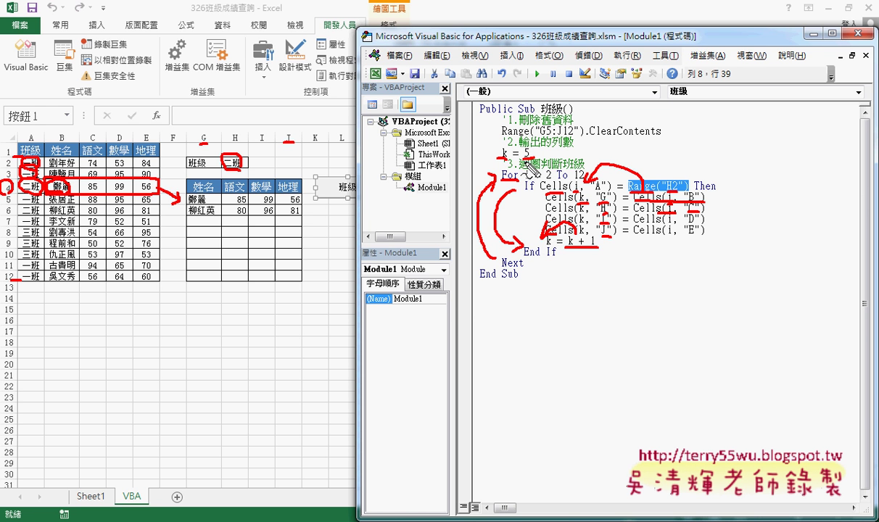
left_click_drag(559, 225, 544, 243)
left_click_drag(32, 204, 30, 216)
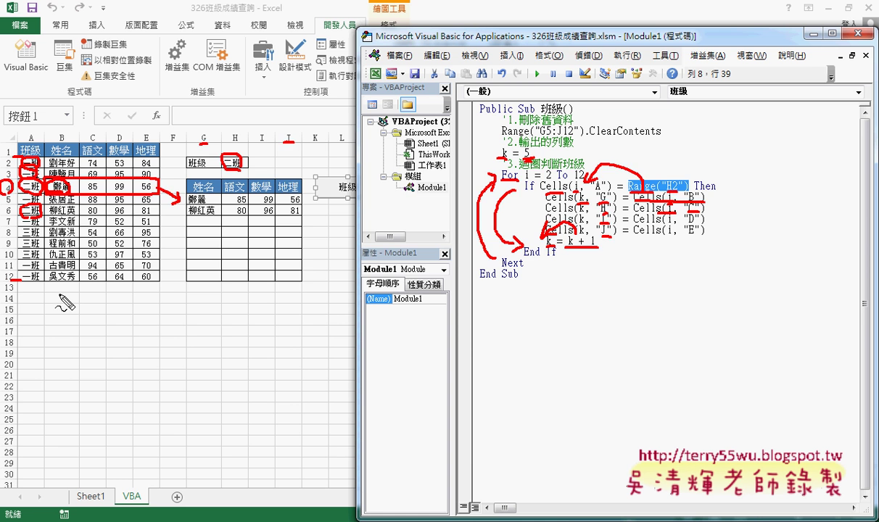
key("Escape")
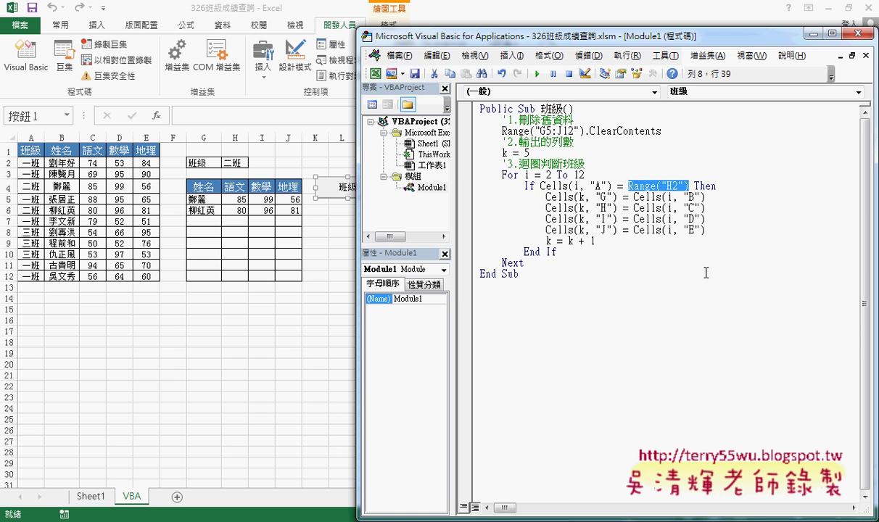
left_click_drag(536, 153, 506, 155)
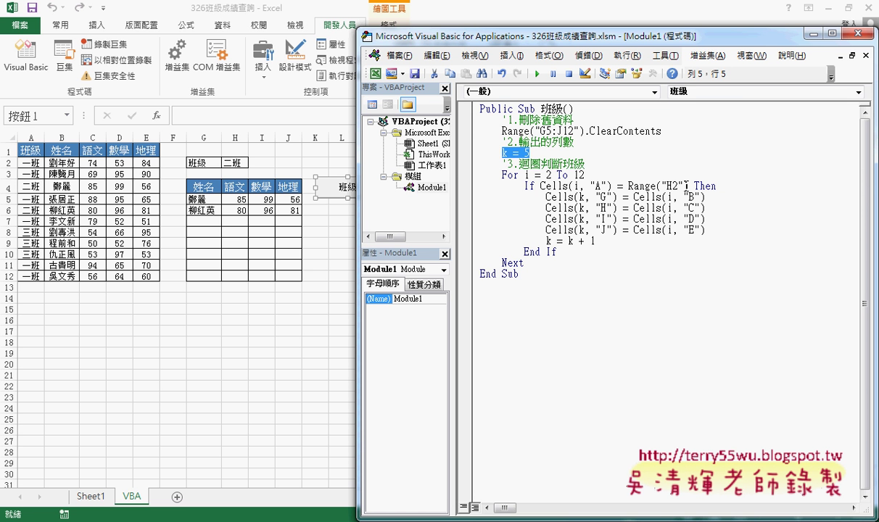
left_click_drag(705, 197, 634, 196)
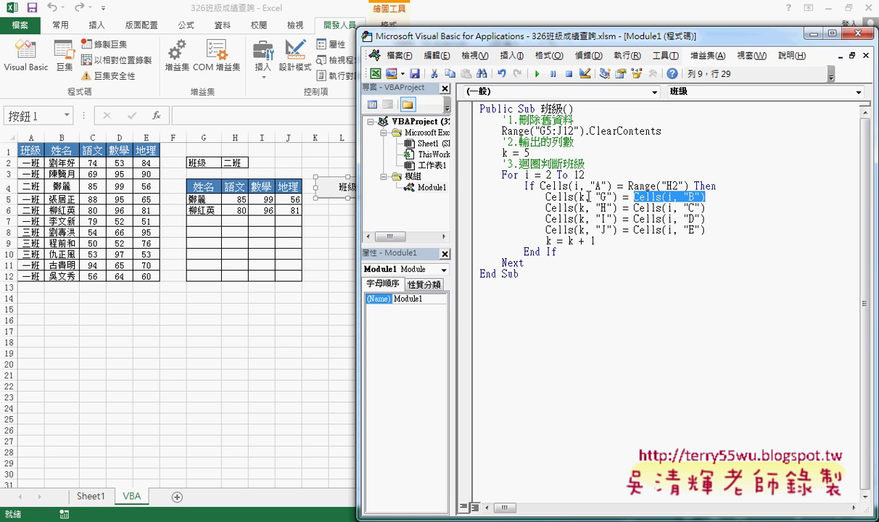
left_click_drag(596, 240, 541, 240)
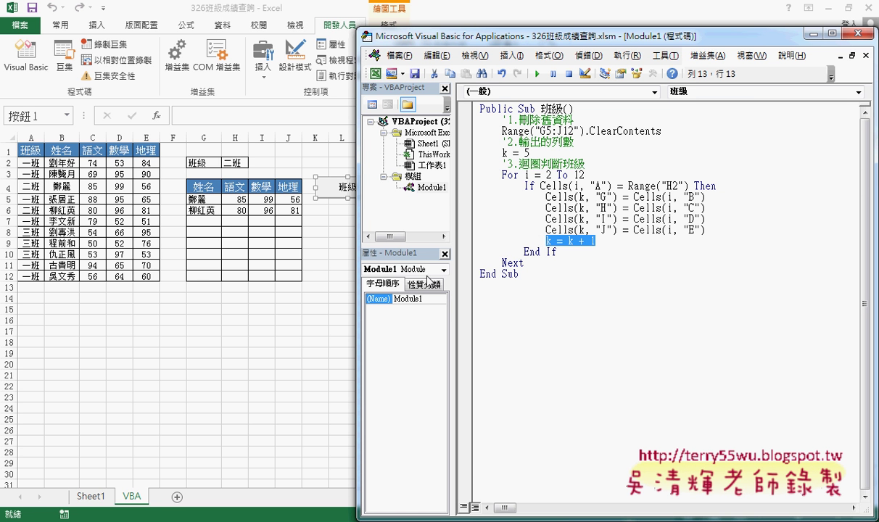
Test the lookup by choosing 三班, then 一班, in H2 and running 班級 each time.
left_click(317, 297)
left_click(233, 162)
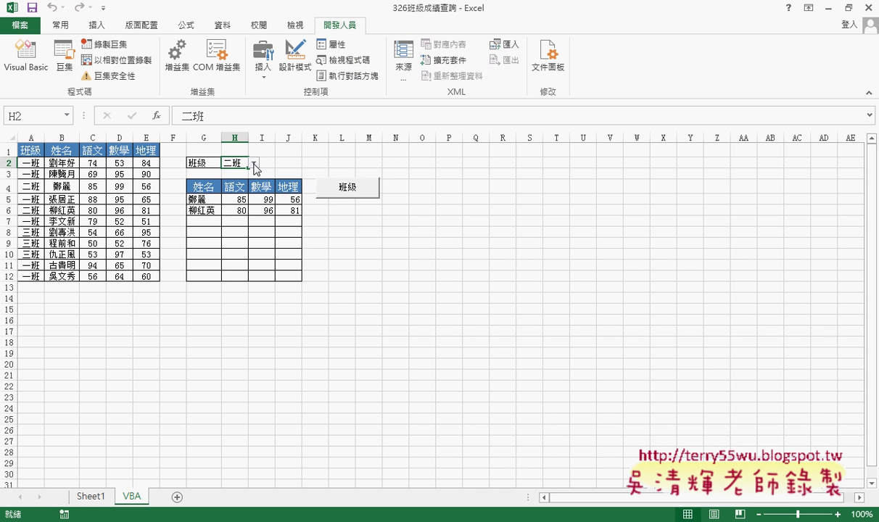
left_click(253, 163)
left_click(234, 196)
left_click(343, 191)
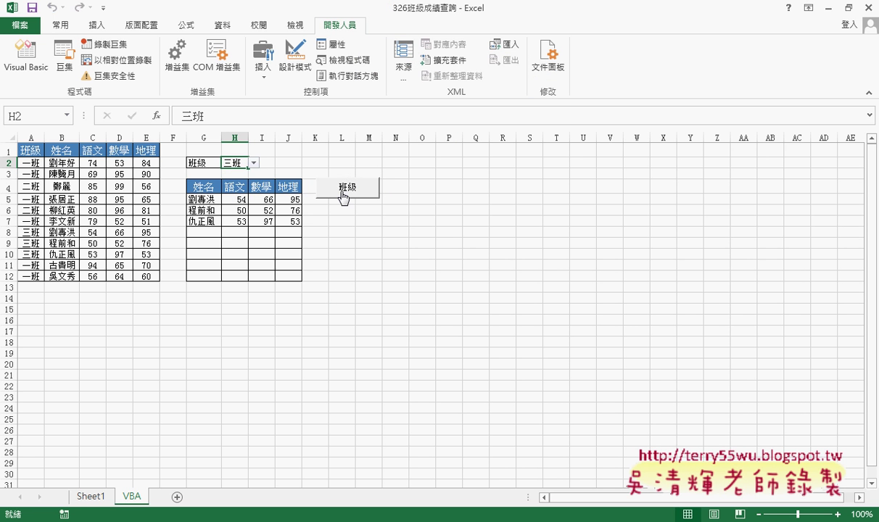
left_click(253, 163)
left_click(234, 174)
left_click(348, 191)
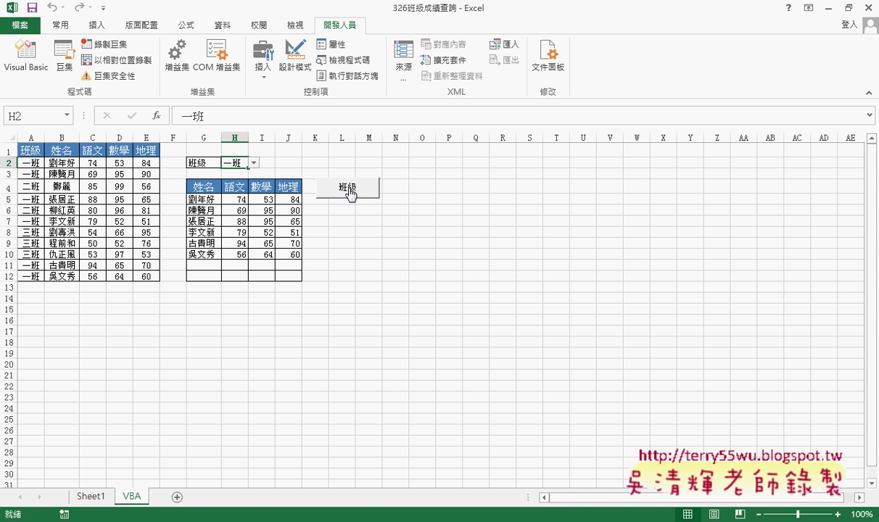
Run the lookup for 二班, finish on 三班, and open the Visual Basic editor.
left_click(253, 163)
left_click(233, 185)
left_click(351, 192)
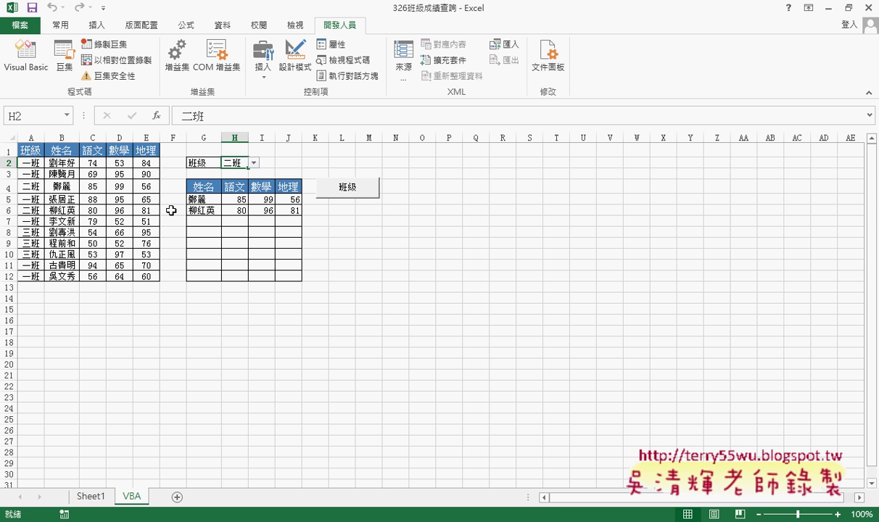
left_click(253, 162)
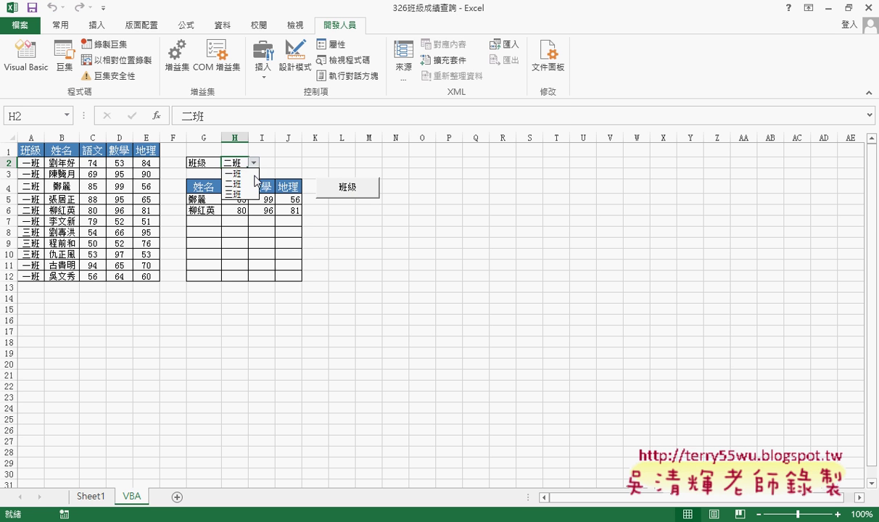
left_click(254, 196)
left_click(360, 189)
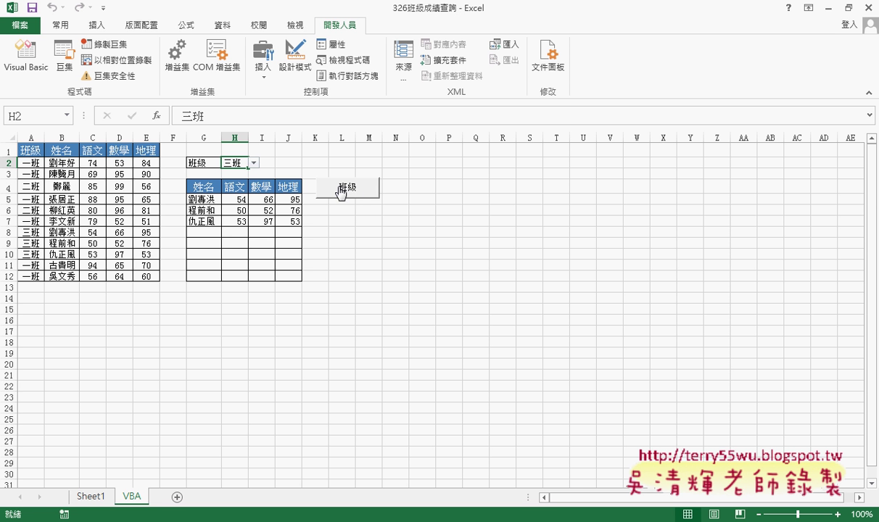
left_click(34, 74)
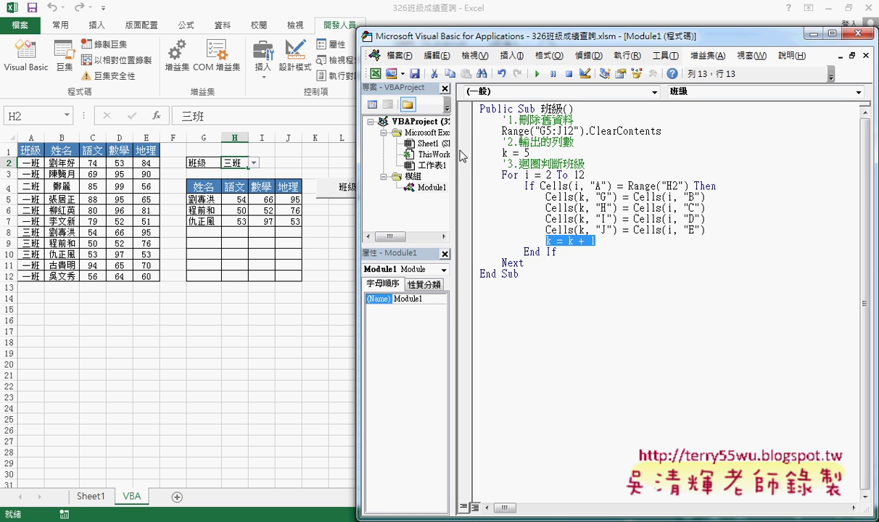
Open the VBA sheet's code module, add a Worksheet_Change procedure, and delete the SelectionChange stub.
left_click_drag(454, 147, 516, 153)
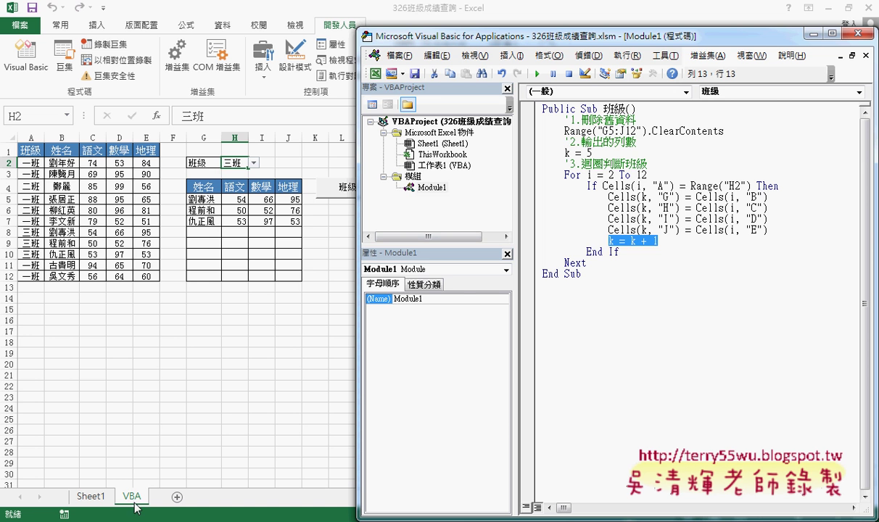
left_click(454, 166)
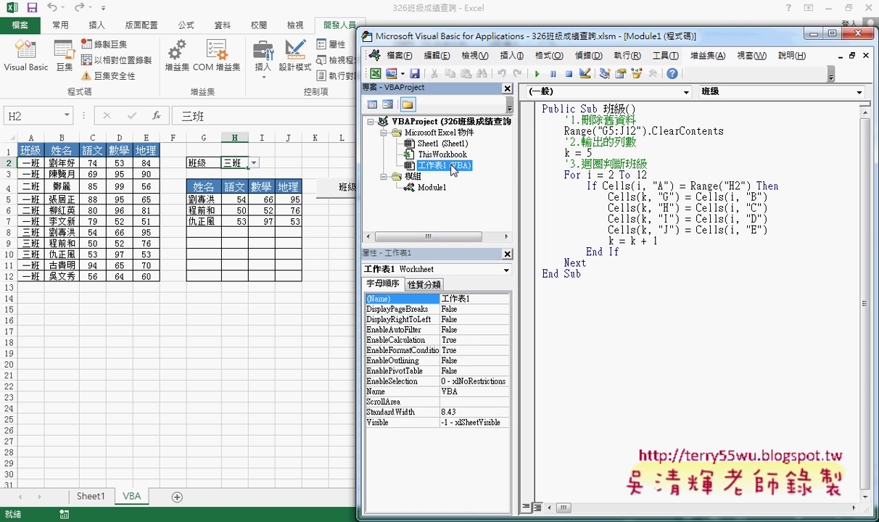
double_click(454, 167)
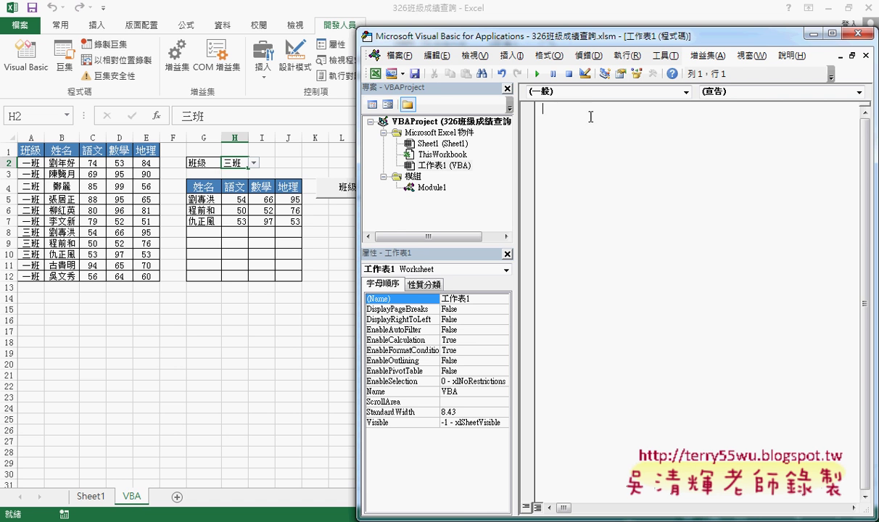
left_click(554, 91)
left_click(578, 114)
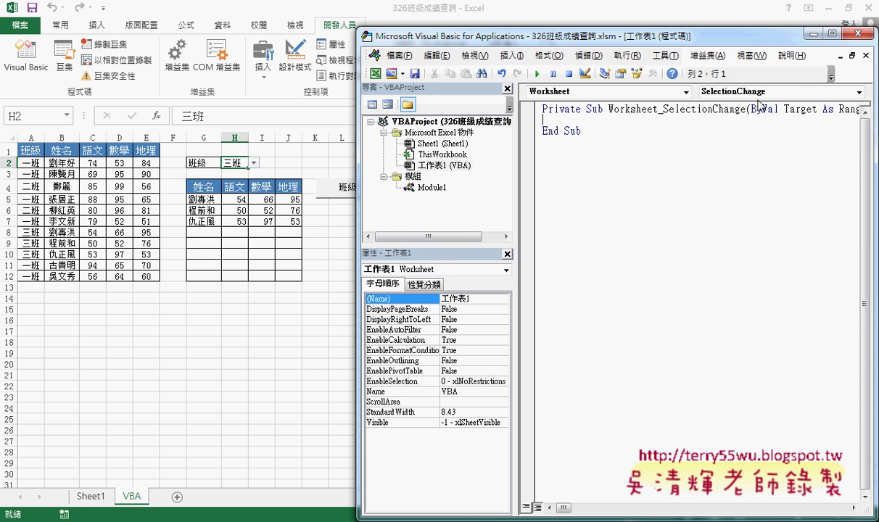
left_click(858, 92)
left_click(725, 145)
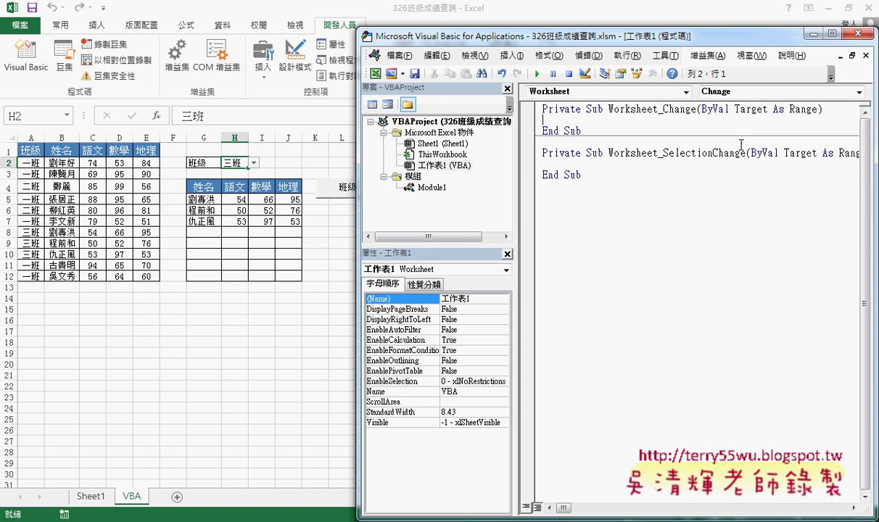
left_click_drag(608, 182, 521, 151)
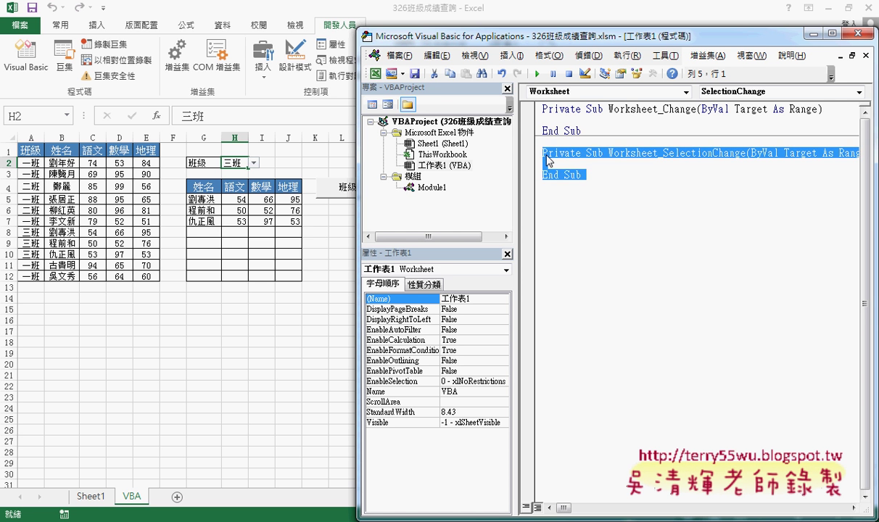
key("Delete")
left_click(564, 119)
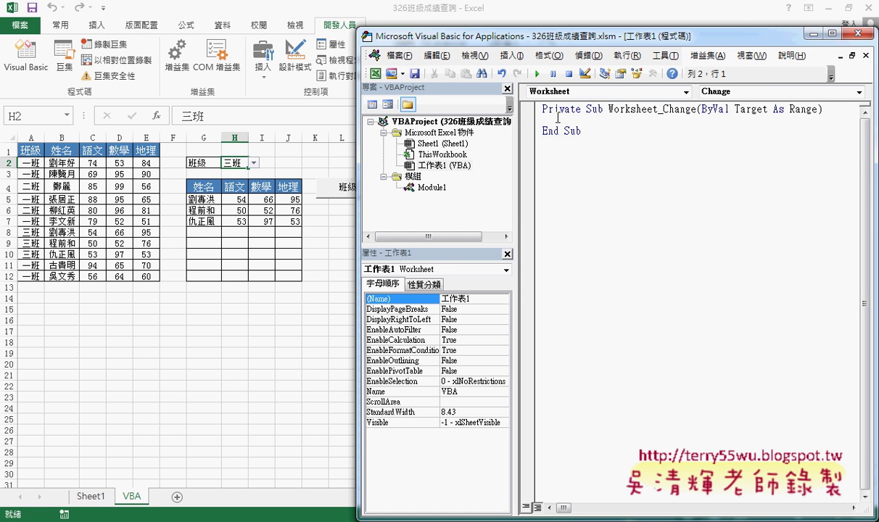
Write If Target.Address = "$H$2" Then, an indented Call 班級, and End If.
type("if ")
type("t")
type("a")
type("r")
type("get.")
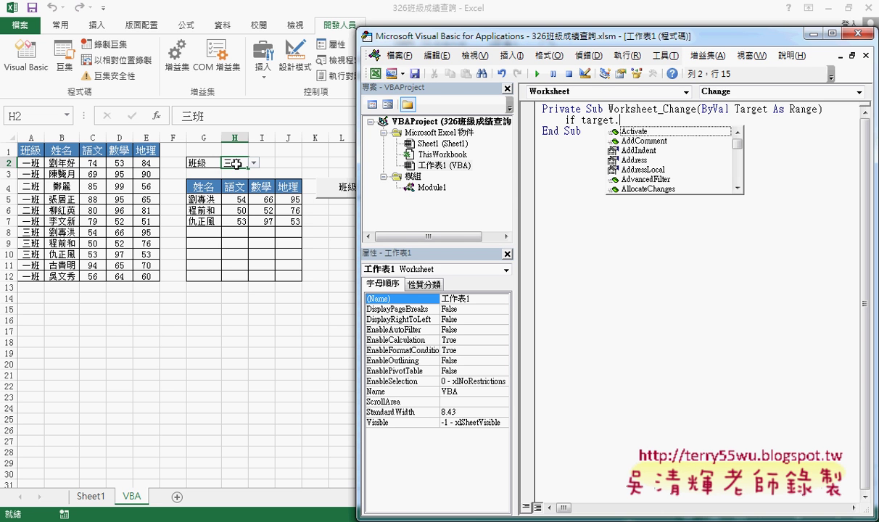
type("a")
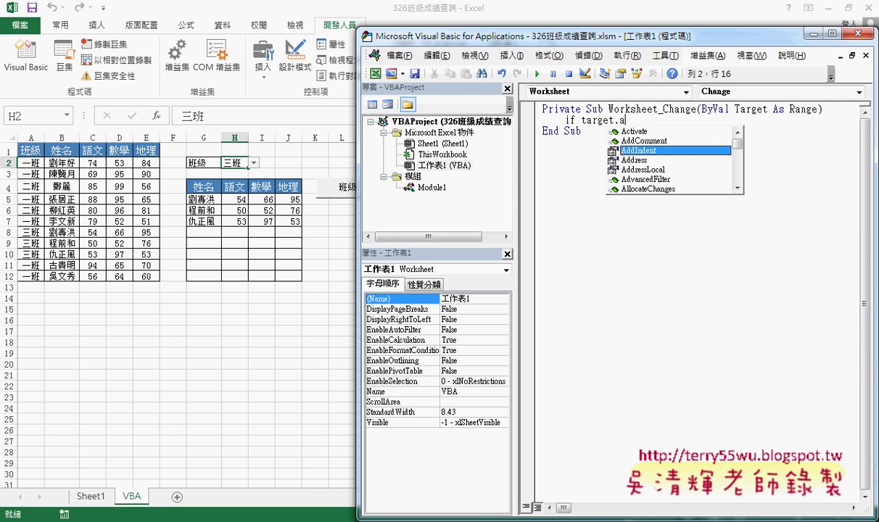
type("ddr ")
type("=")
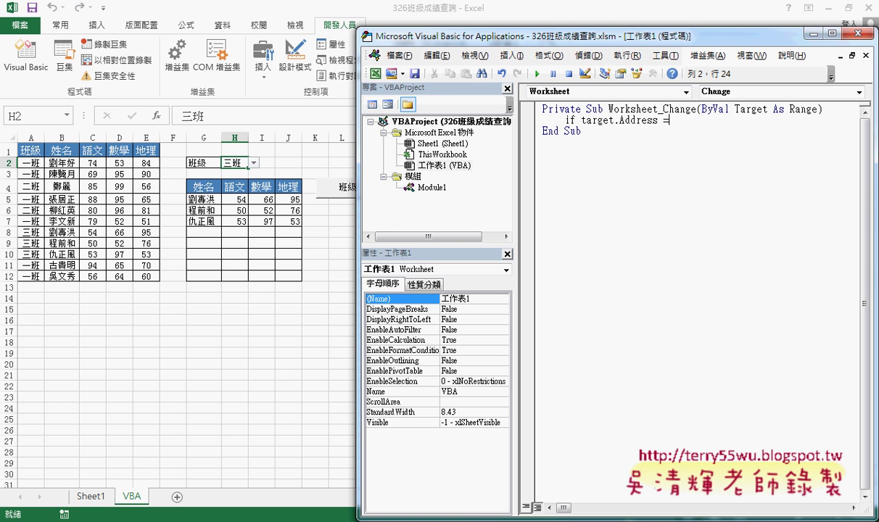
type("\"")
type("$$\"")
type("H$2")
type("\" the")
type("n")
key("Return")
key("Return")
type("e")
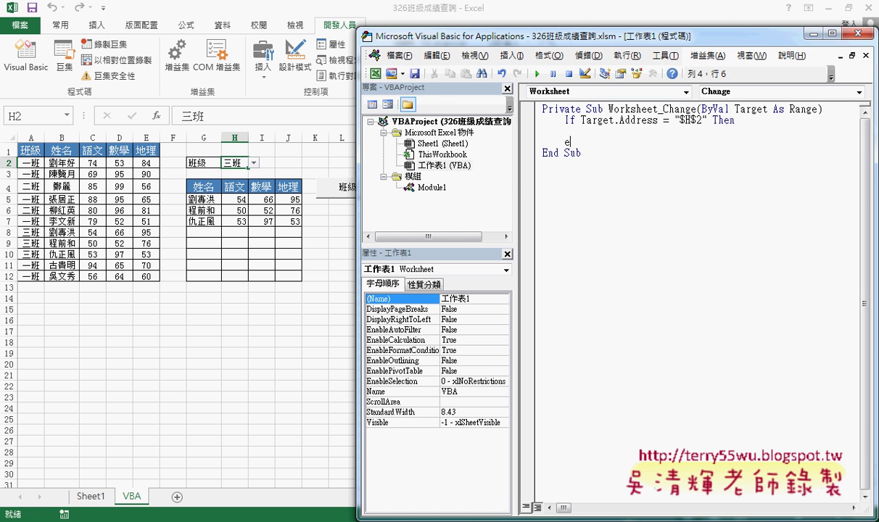
type("nd if")
left_click(565, 131)
key("Tab")
type("cal")
type("l ")
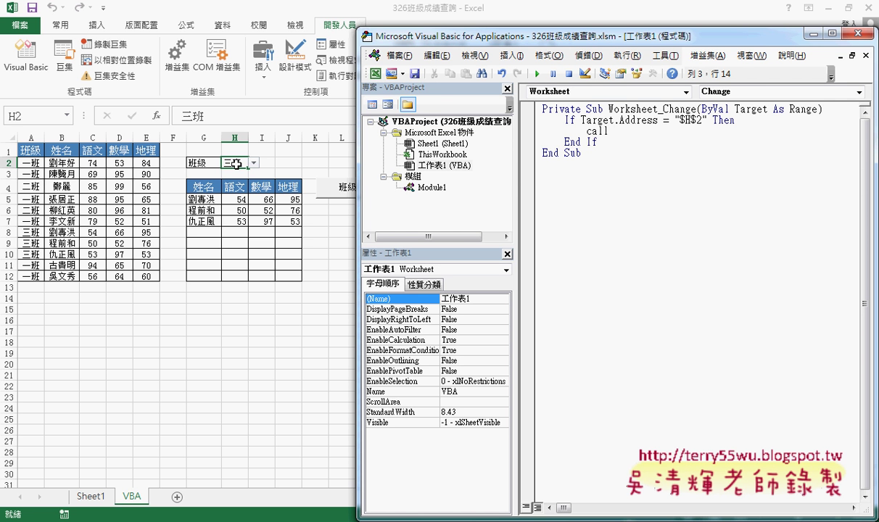
type("班級")
left_click(647, 161)
Confirm Call 班級 matches Module1's macro name, then right-click the worksheet's 班級 button.
double_click(425, 186)
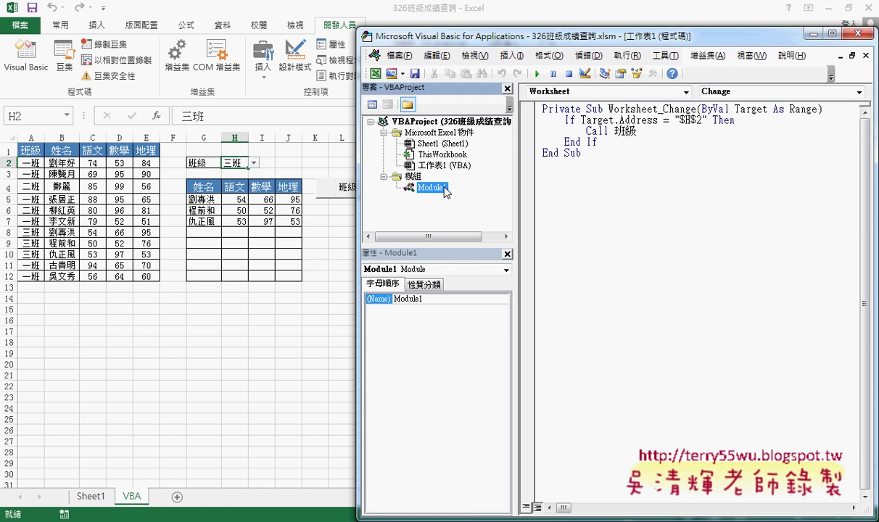
left_click_drag(616, 108, 624, 106)
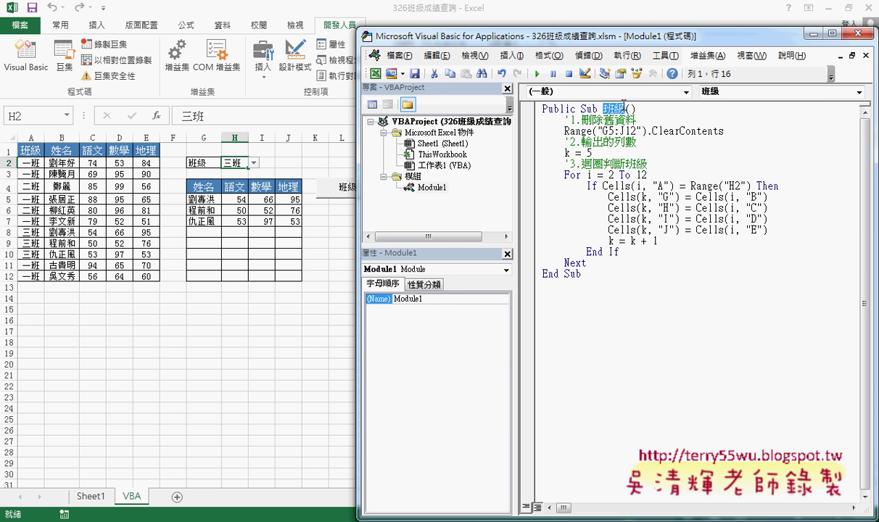
double_click(439, 165)
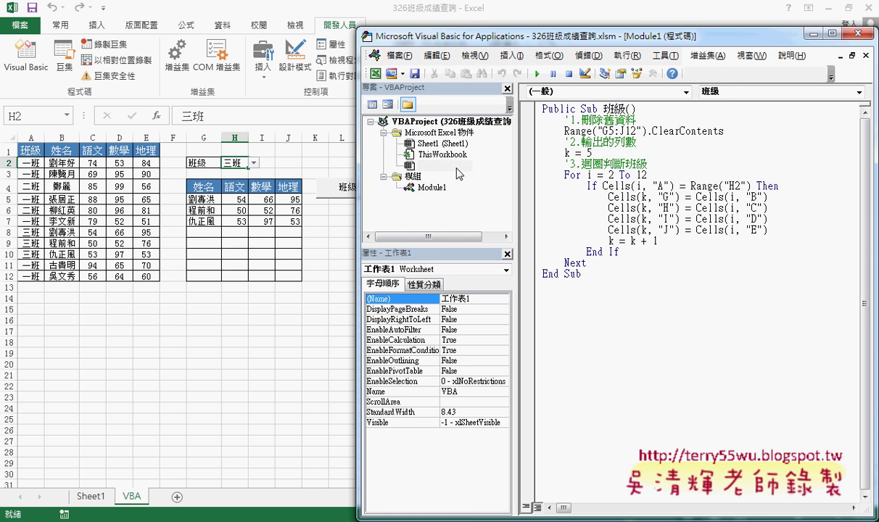
left_click_drag(638, 134, 585, 131)
left_click(642, 191)
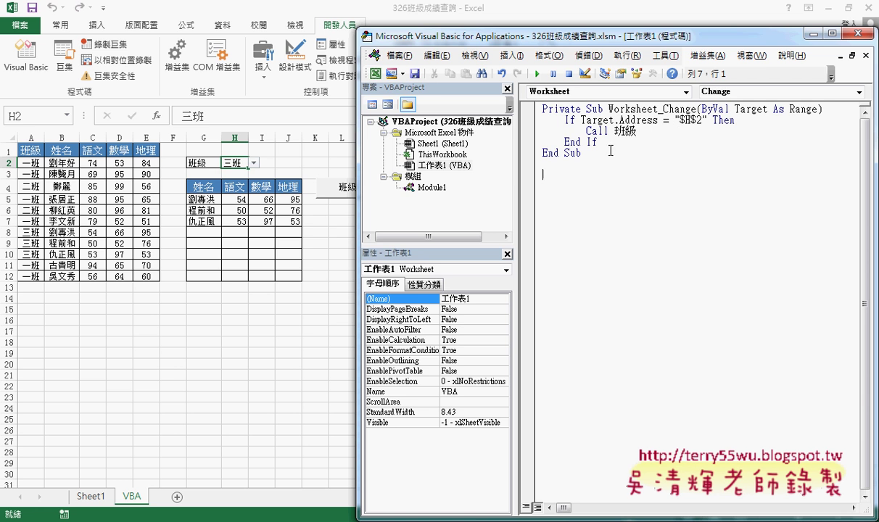
left_click(336, 193, "ctrl")
right_click(336, 193)
Cut the 班級 button off the worksheet and check H2's class dropdown.
left_click(368, 197)
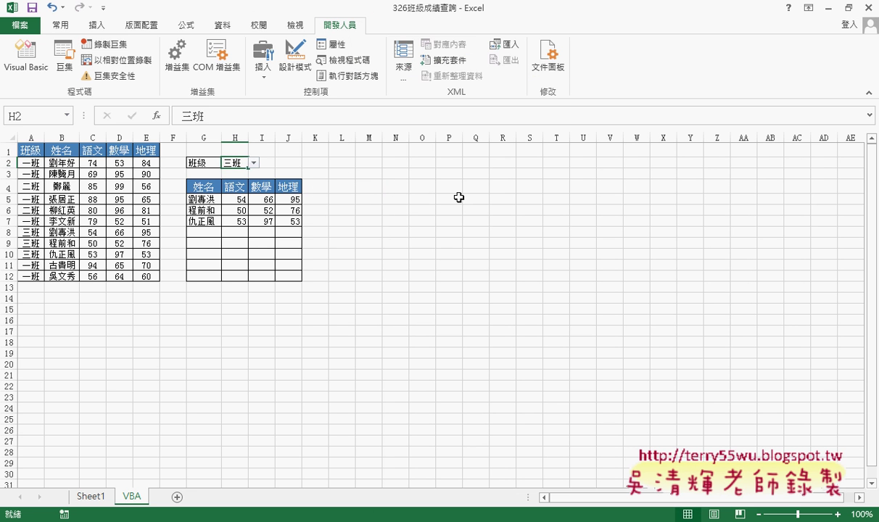
left_click(456, 195)
left_click(245, 163)
left_click(253, 163)
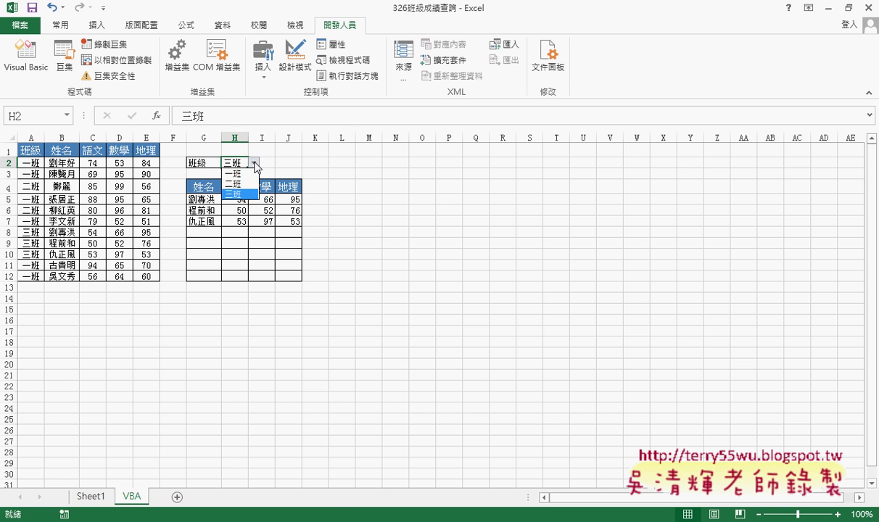
left_click(231, 190)
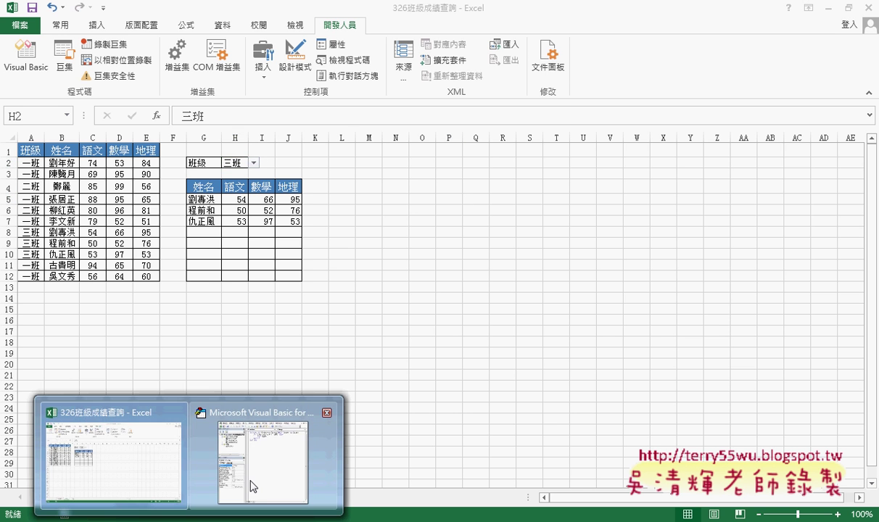
left_click(254, 453)
Set a breakpoint on the $H$2 If line, pick 一班 in H2, and step into 班級 with F8.
left_click(528, 121)
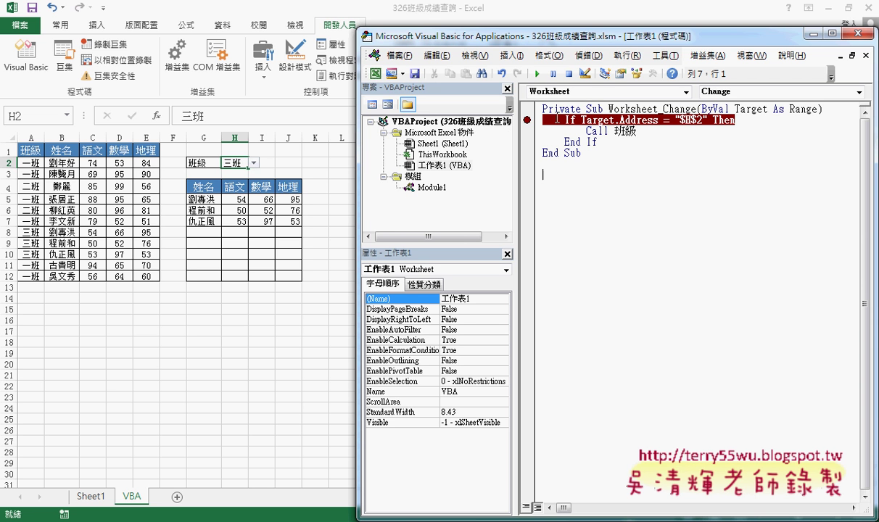
left_click(253, 164)
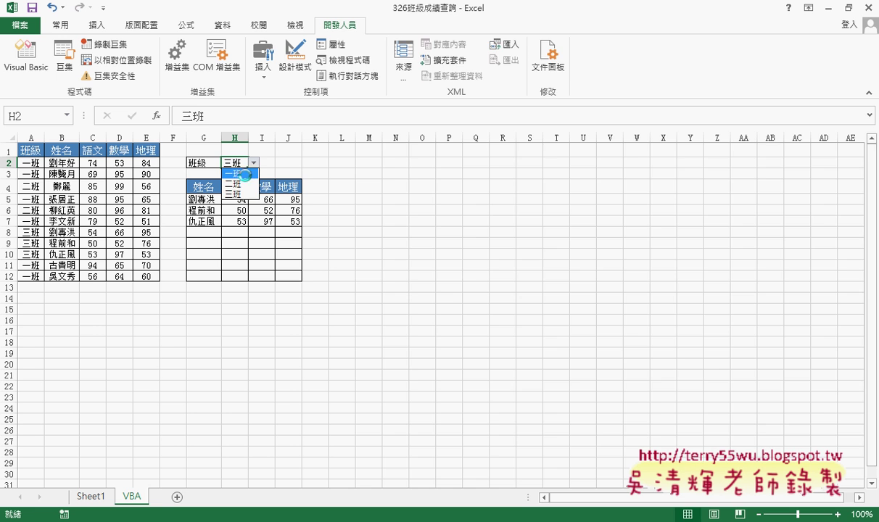
left_click(233, 173)
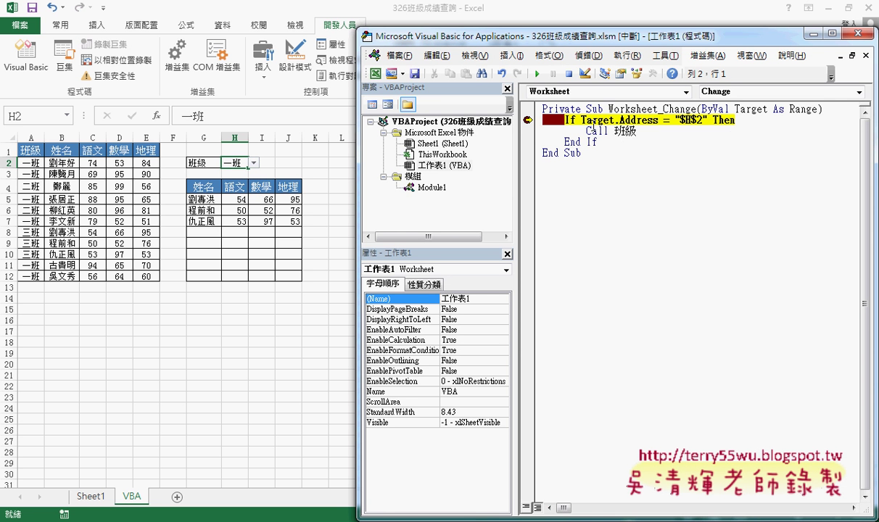
mouse_move(614, 123)
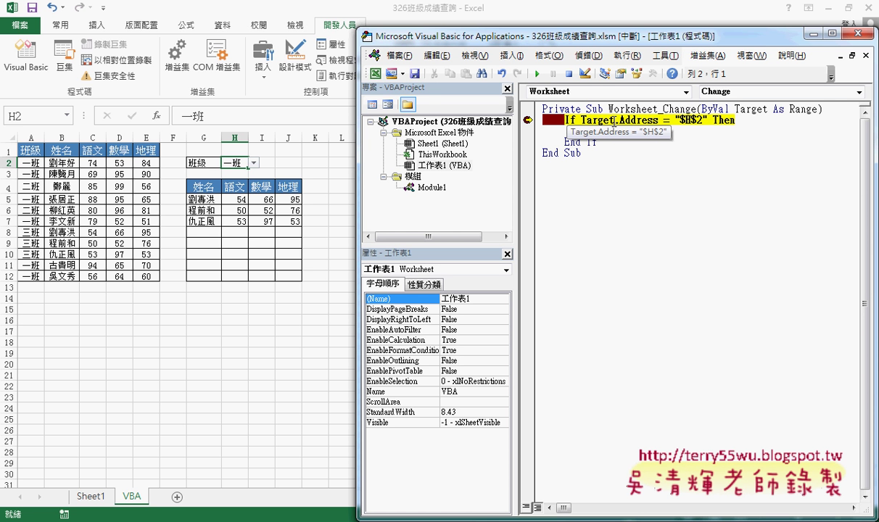
key("F8")
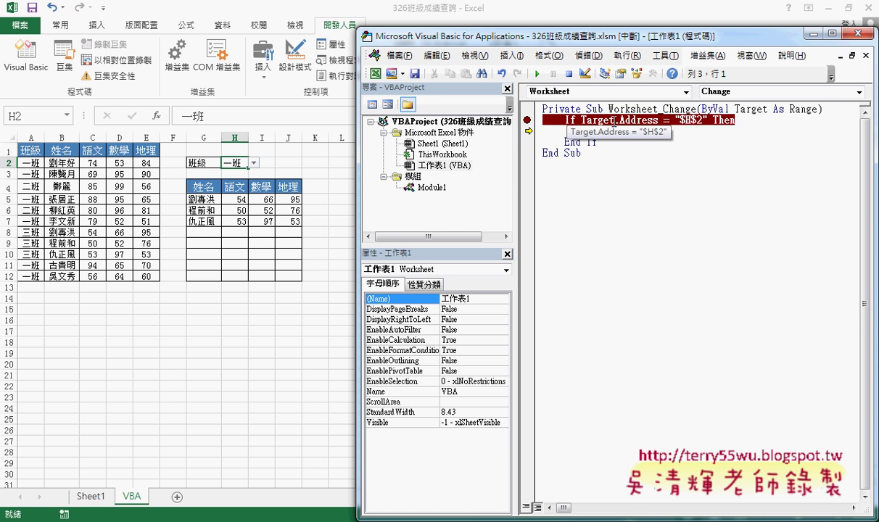
key("F8")
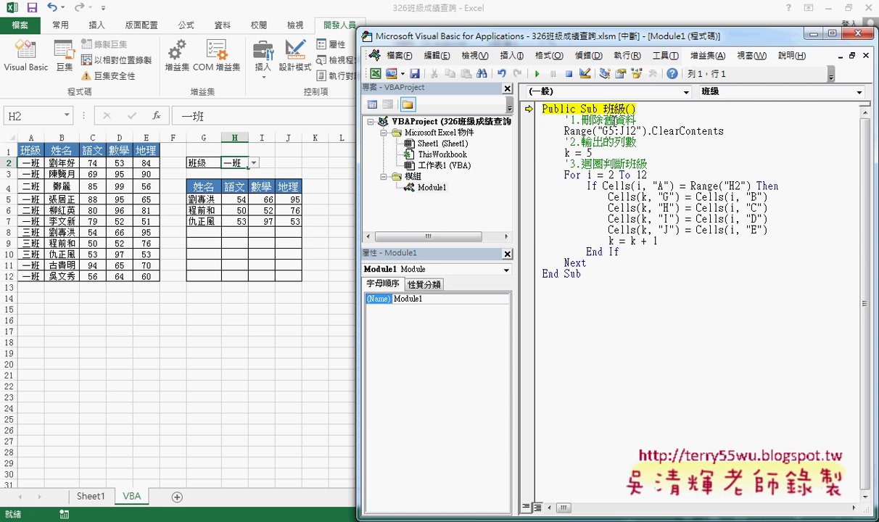
key("F8")
key("F8")
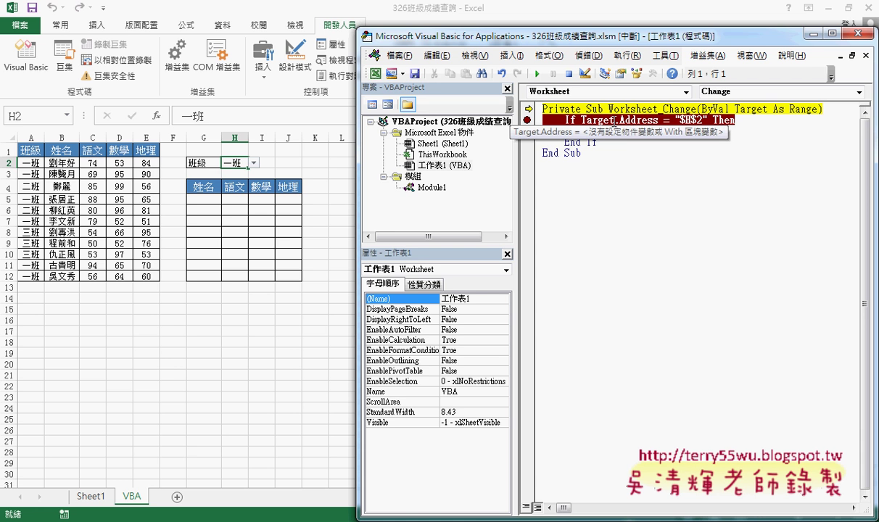
Clear the breakpoint, finish the run, then switch H2 through 二班, 三班 and back to 一班.
left_click(527, 120)
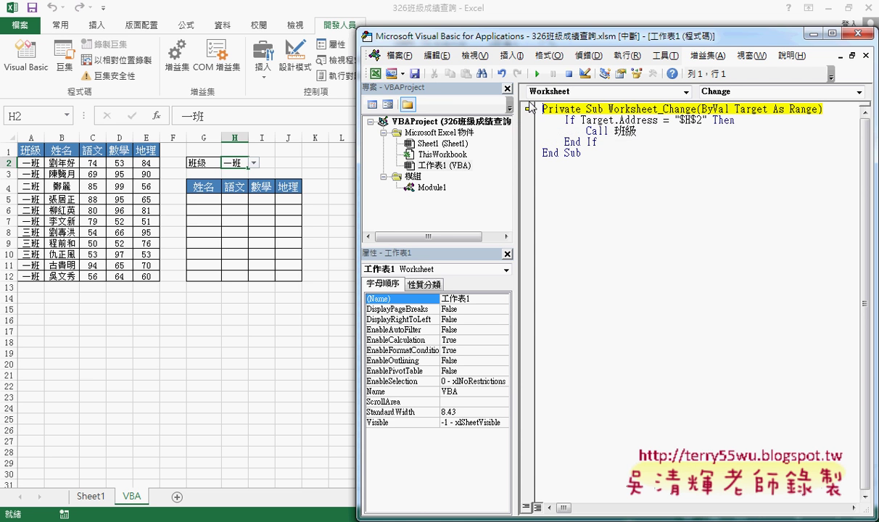
left_click(538, 73)
left_click(342, 199)
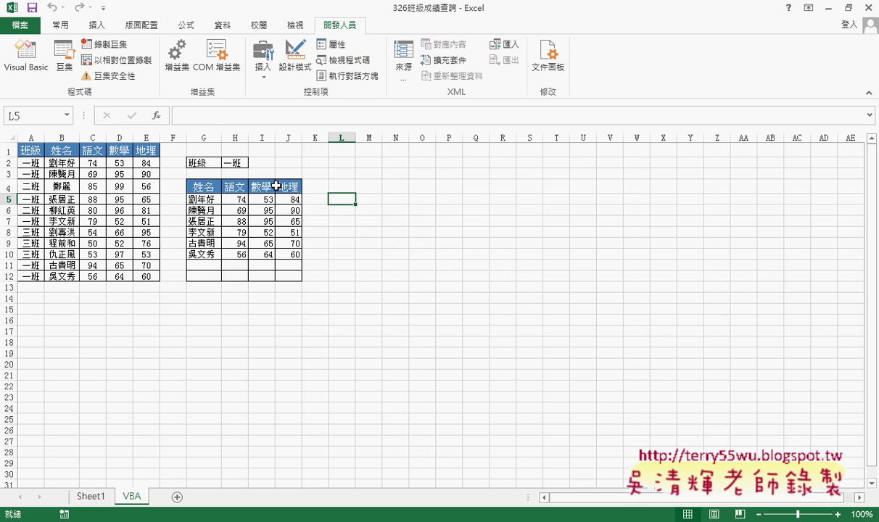
left_click(243, 164)
left_click(254, 163)
left_click(236, 186)
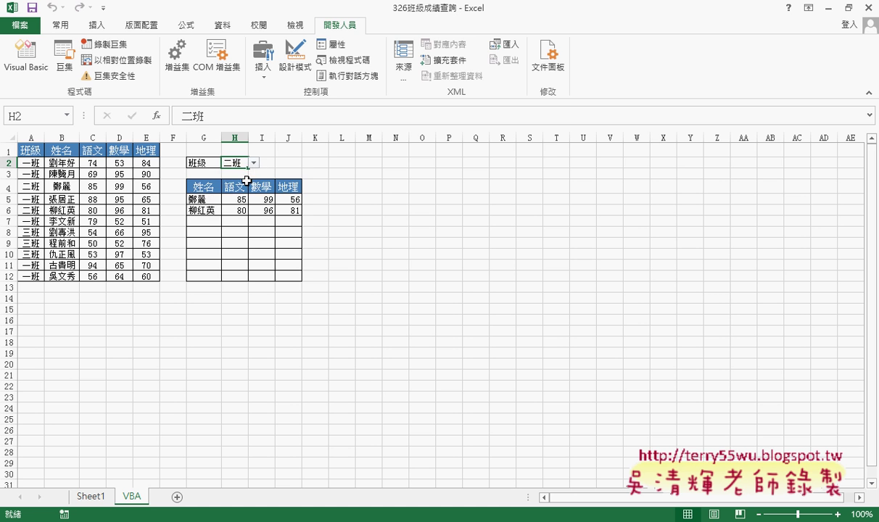
left_click(253, 163)
left_click(234, 195)
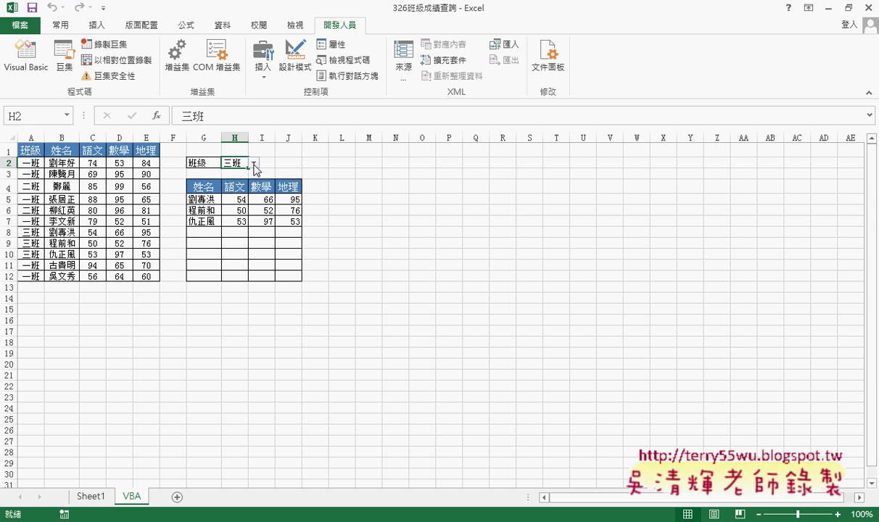
left_click(253, 163)
left_click(250, 174)
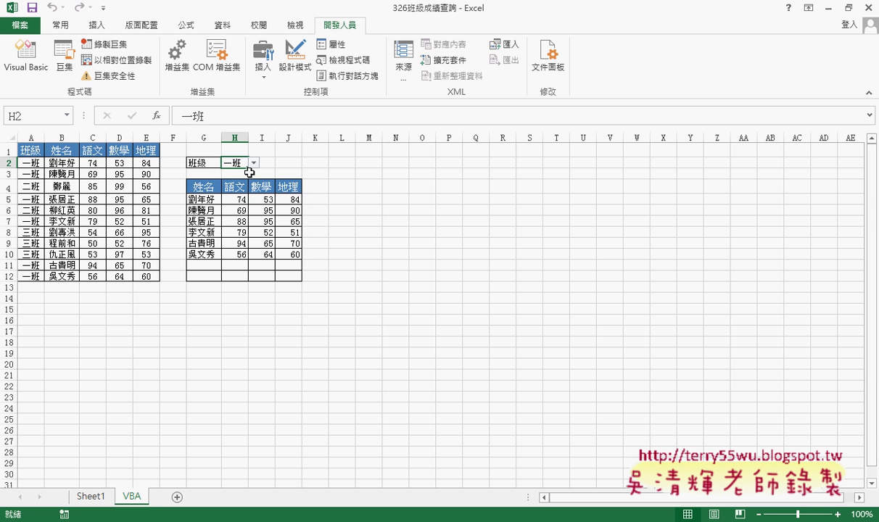
Restore the VBA editor, view Module1, then show the VBA sheet's Worksheet_Change code and select its If block.
mouse_move(189, 517)
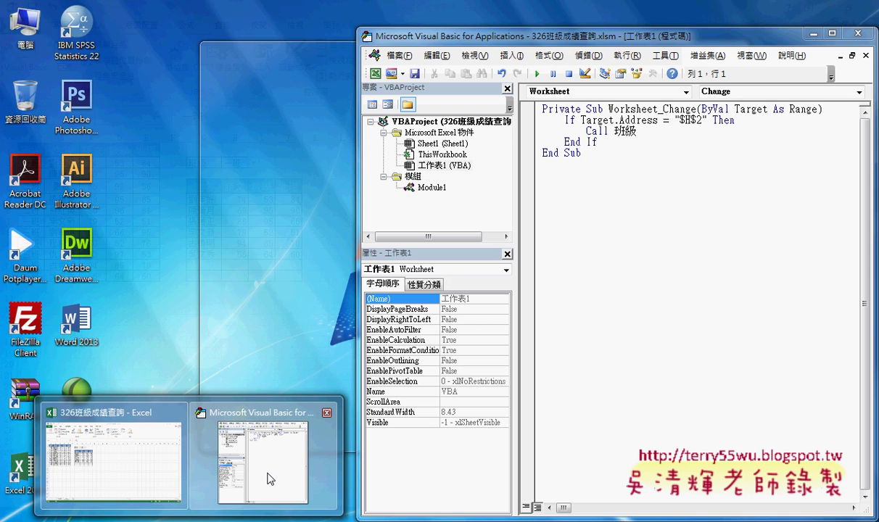
left_click(269, 478)
double_click(432, 189)
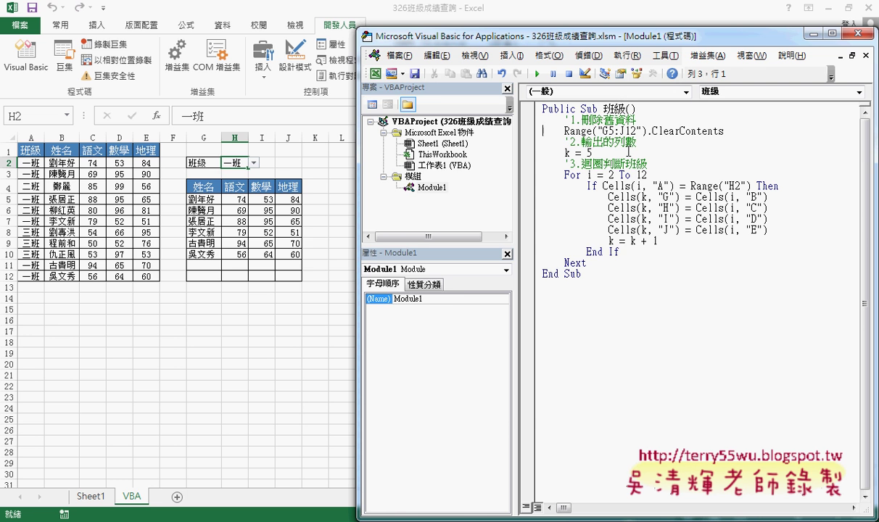
left_click(439, 166)
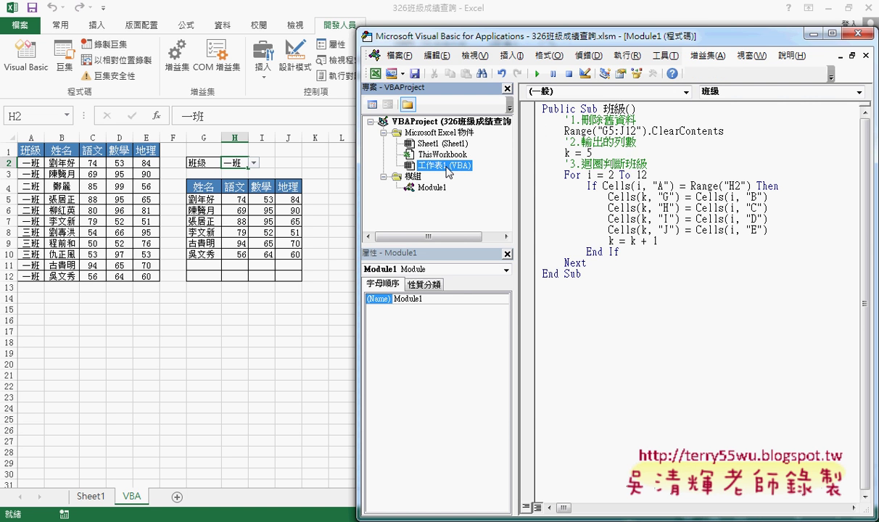
double_click(433, 166)
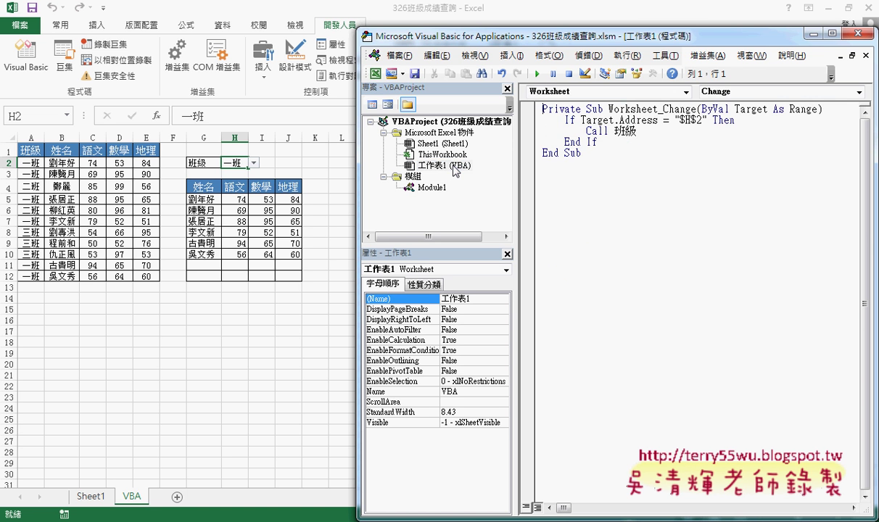
left_click(575, 92)
left_click(575, 102)
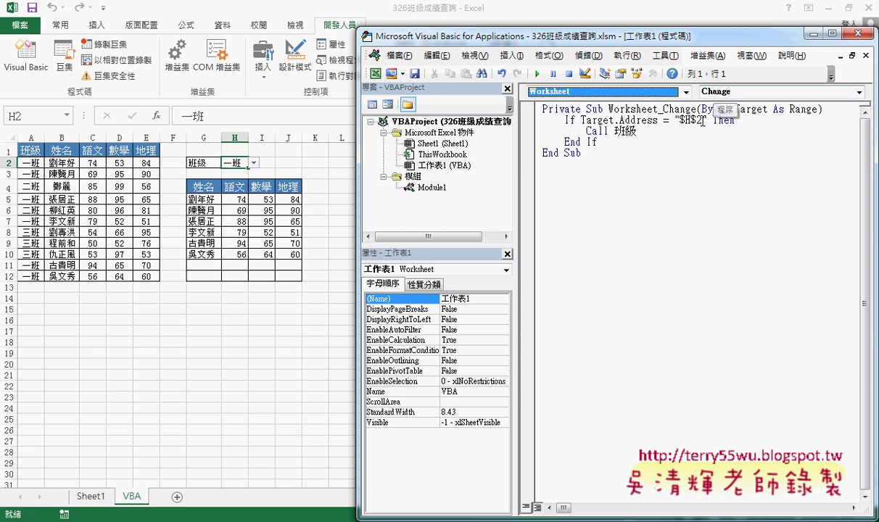
left_click_drag(597, 142, 537, 122)
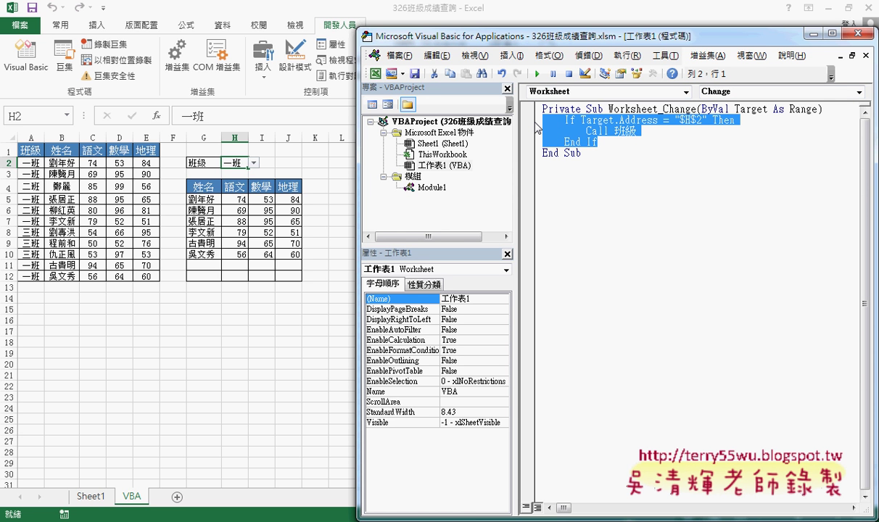